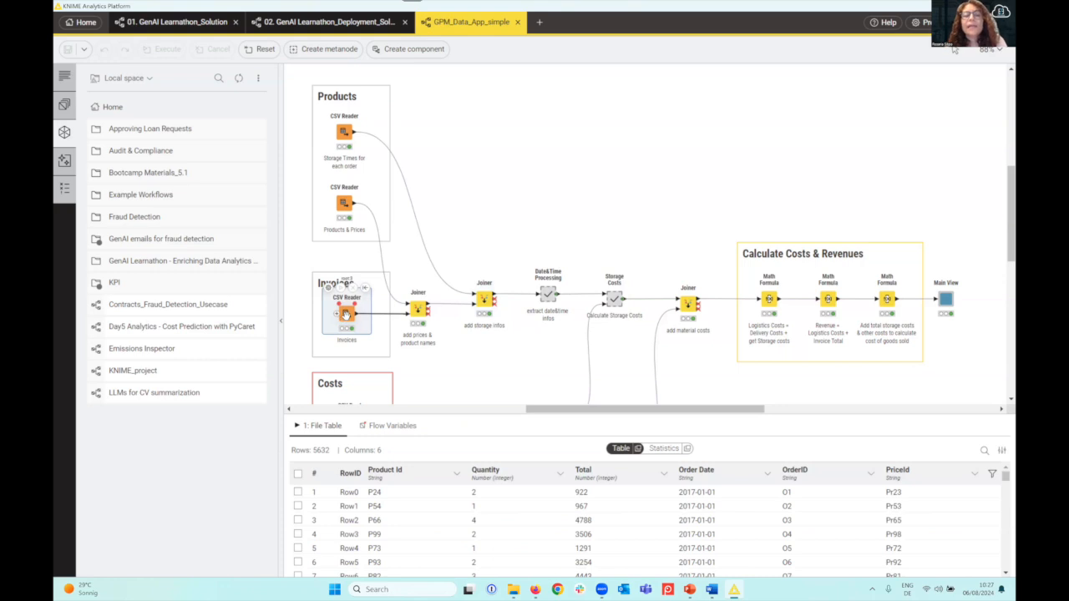
Show the output of the Joiner that adds prices and product names, and search the node repository for "aggregat"
click(418, 308)
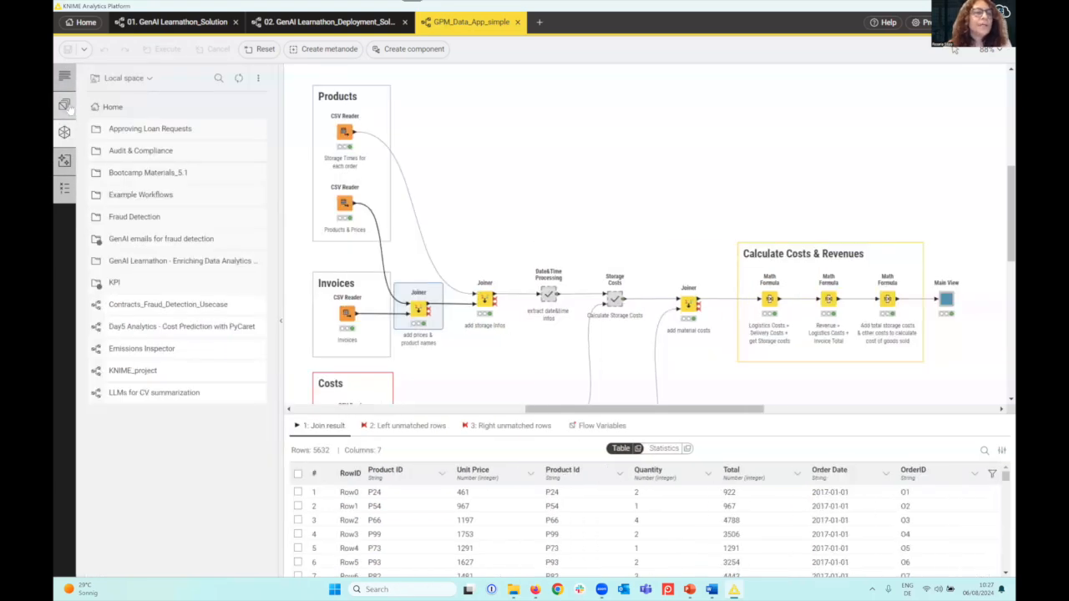
click(64, 104)
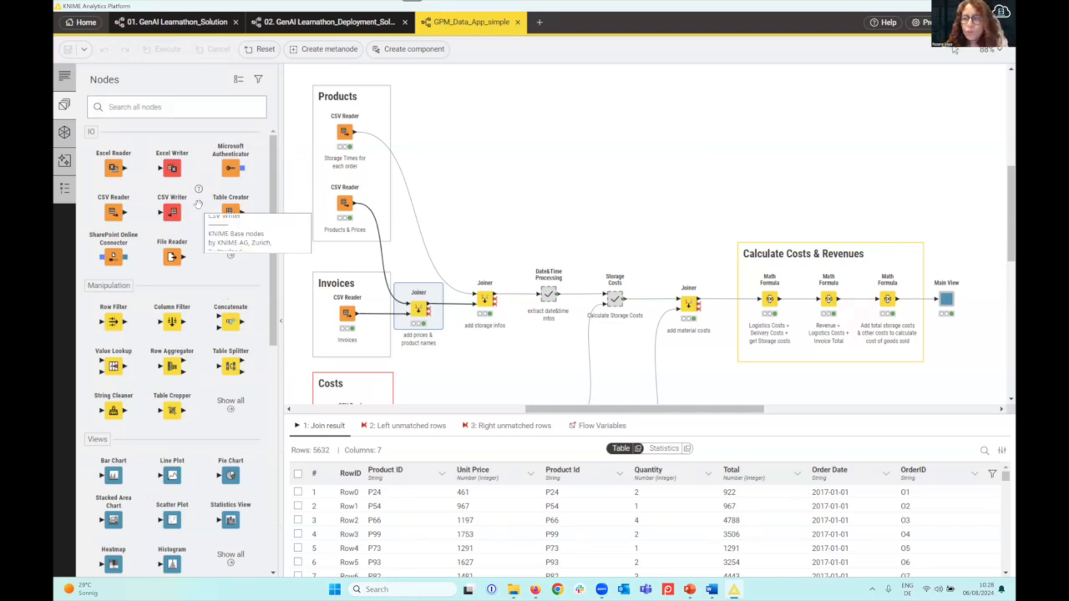
click(138, 108)
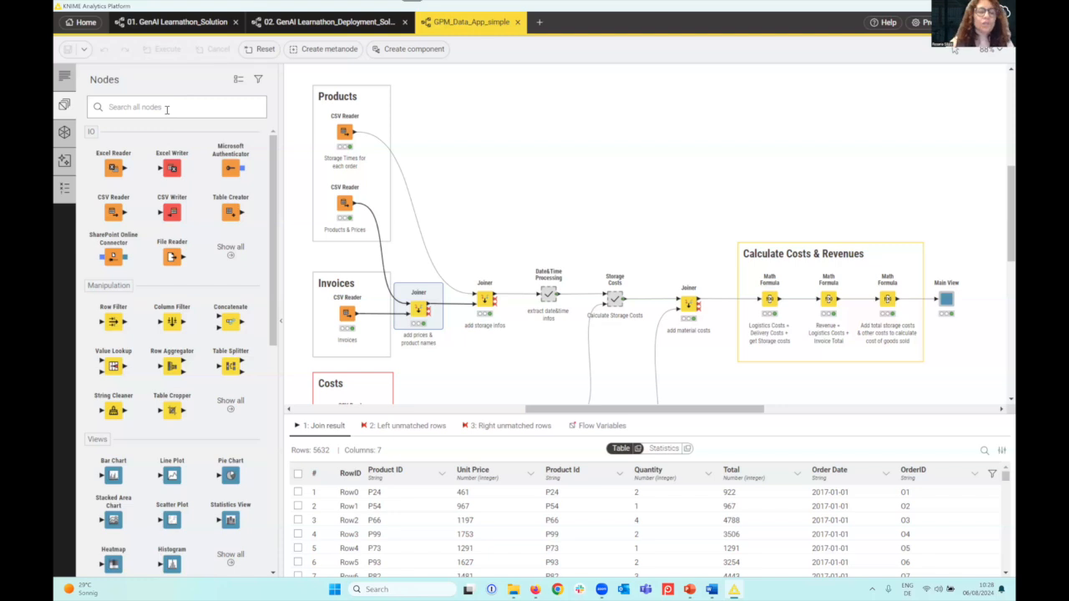
text(aggregat)
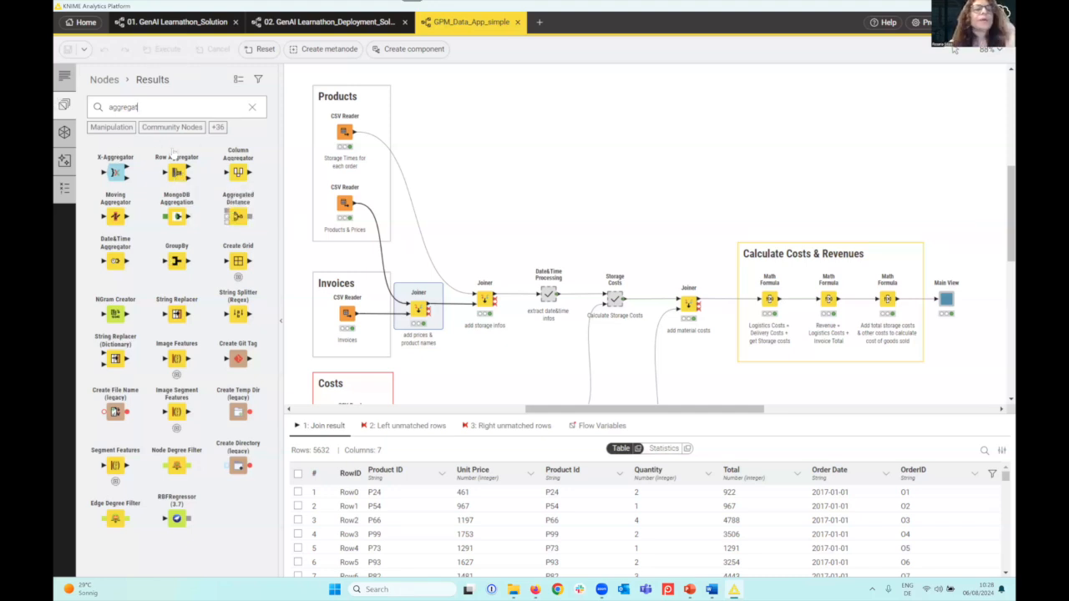
Read the description of the CSV Reader node for storage times, including its ports
click(64, 134)
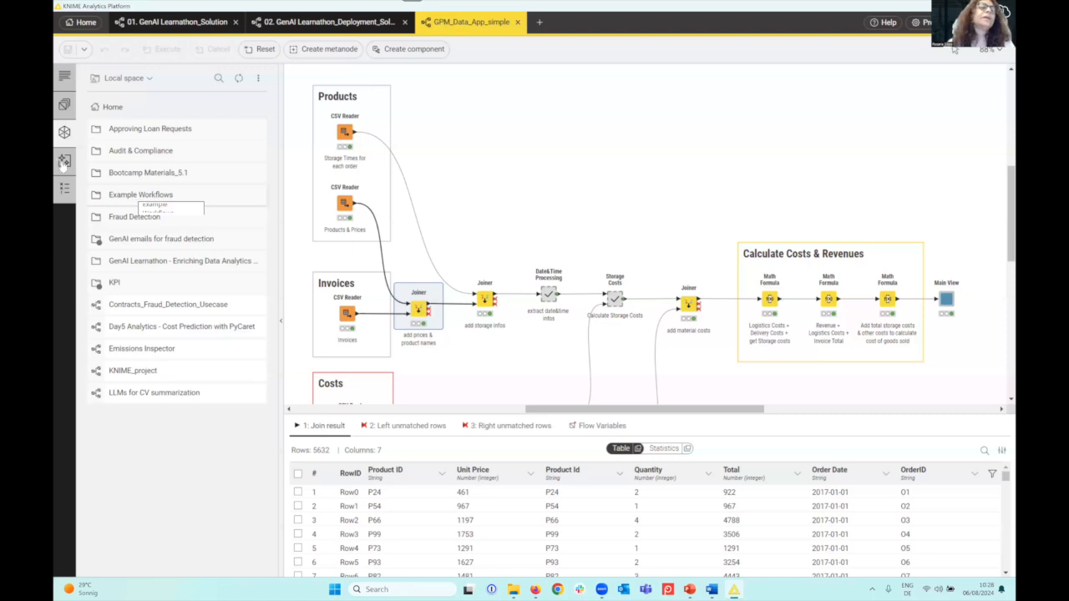
click(345, 131)
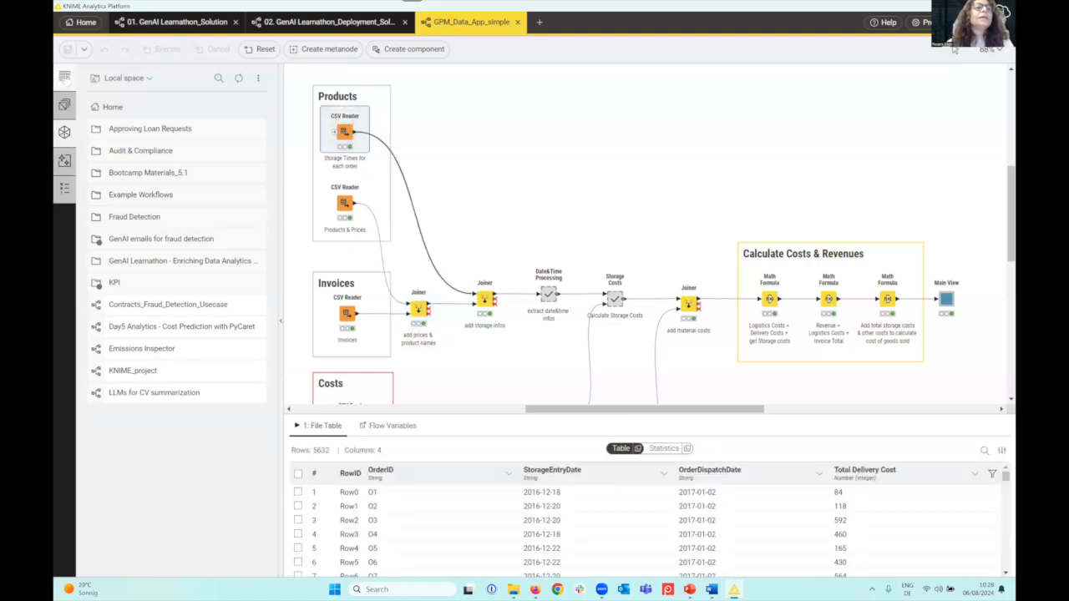
click(65, 77)
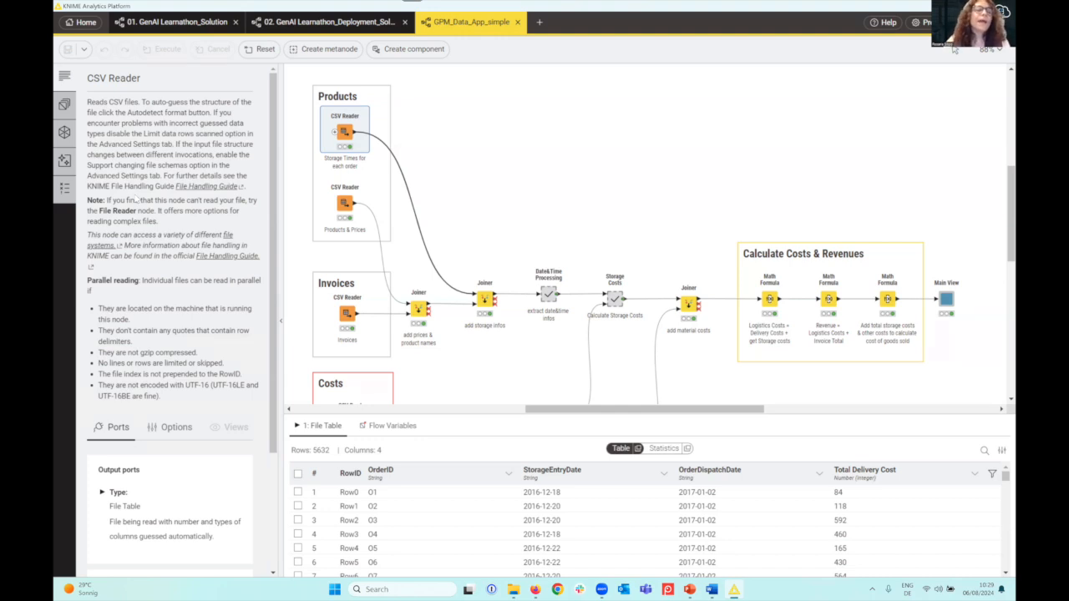
scroll(143, 343, down, 4)
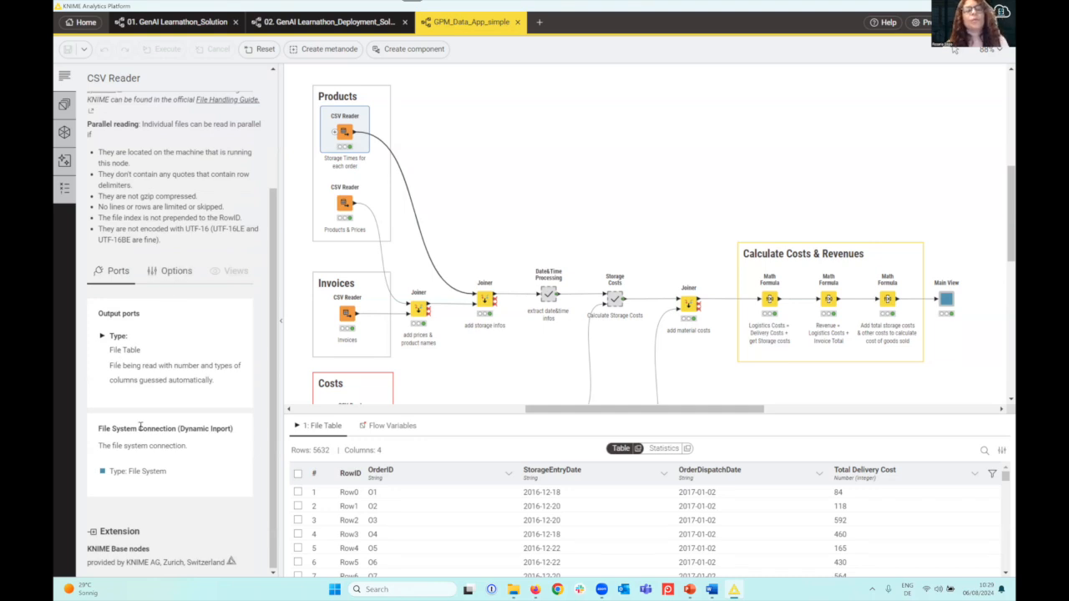
scroll(144, 364, up, 3)
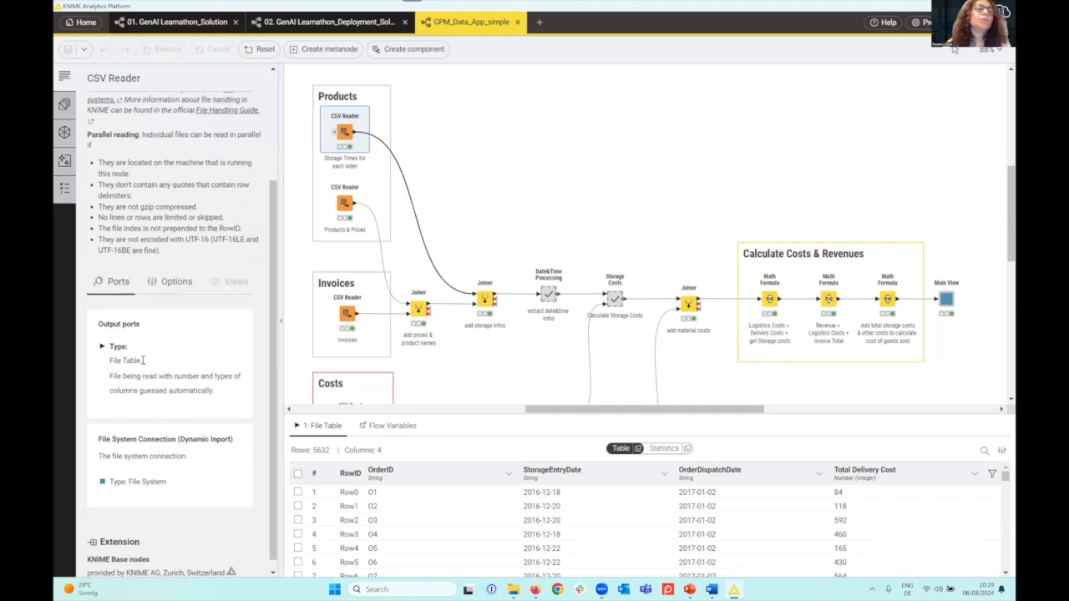
Log in to My KNIME Hub from the KNIME AI Assistant and accept its disclaimer
click(546, 154)
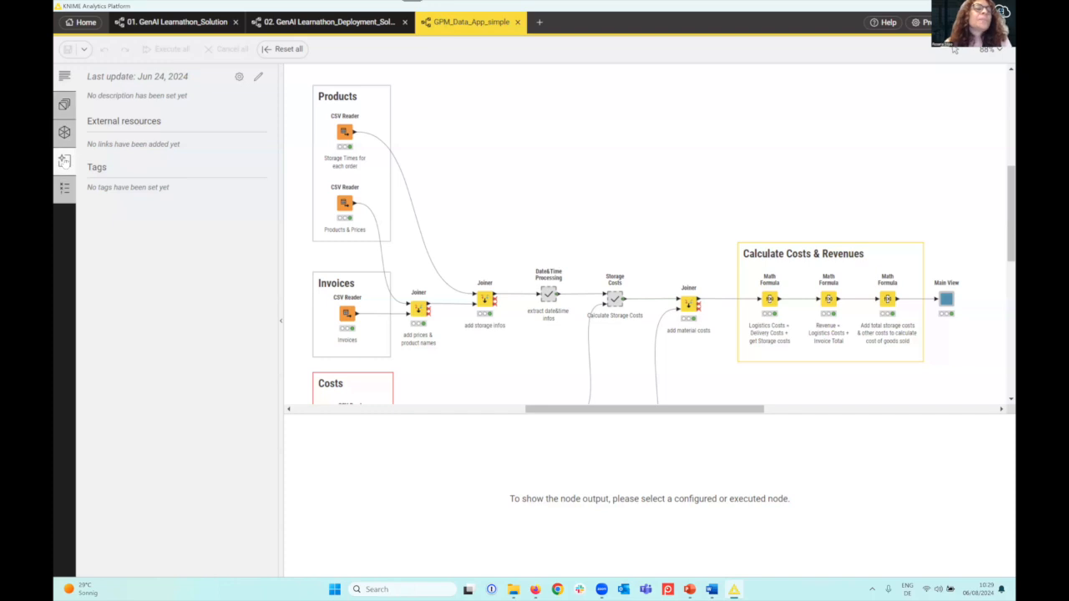
click(64, 160)
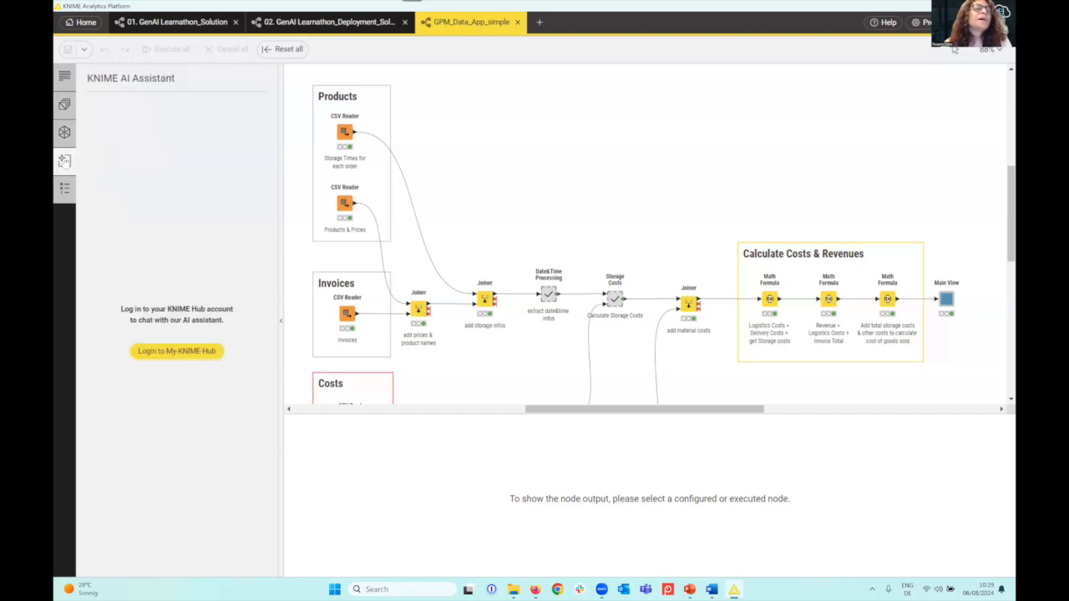
click(188, 356)
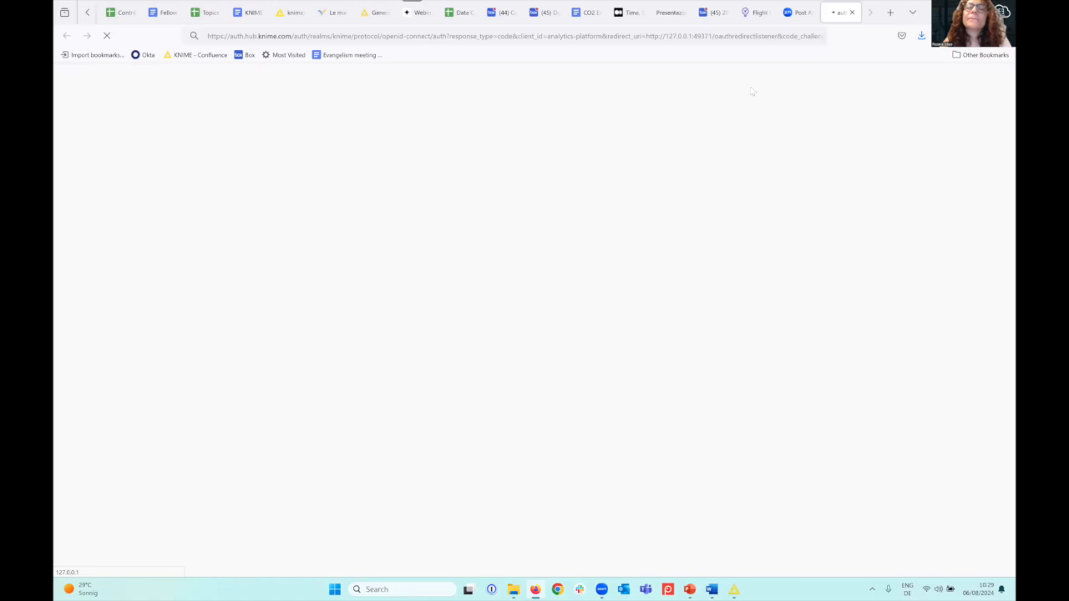
click(957, 12)
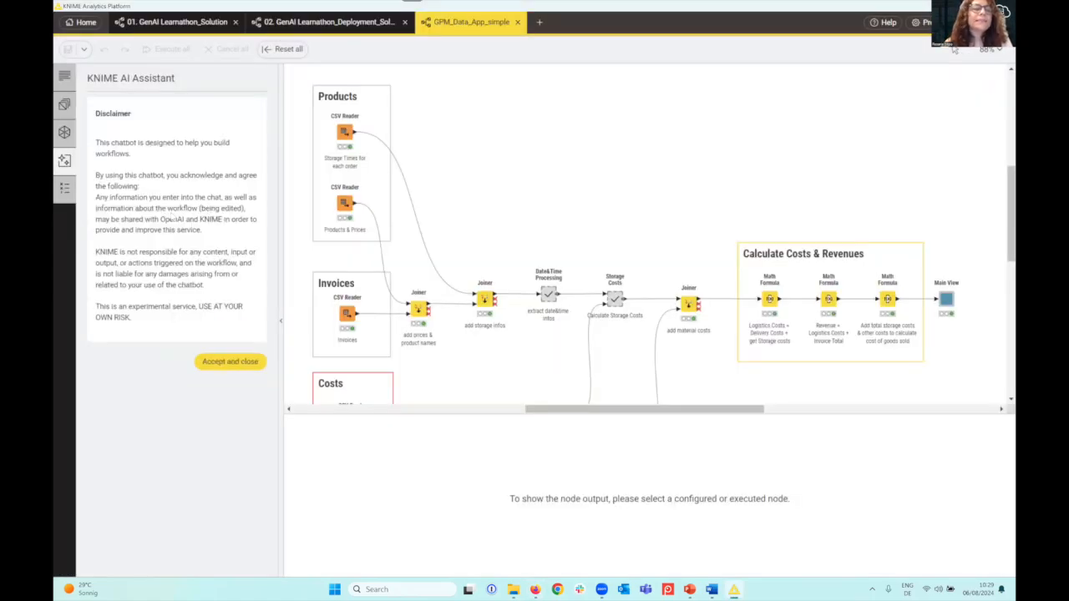
click(220, 365)
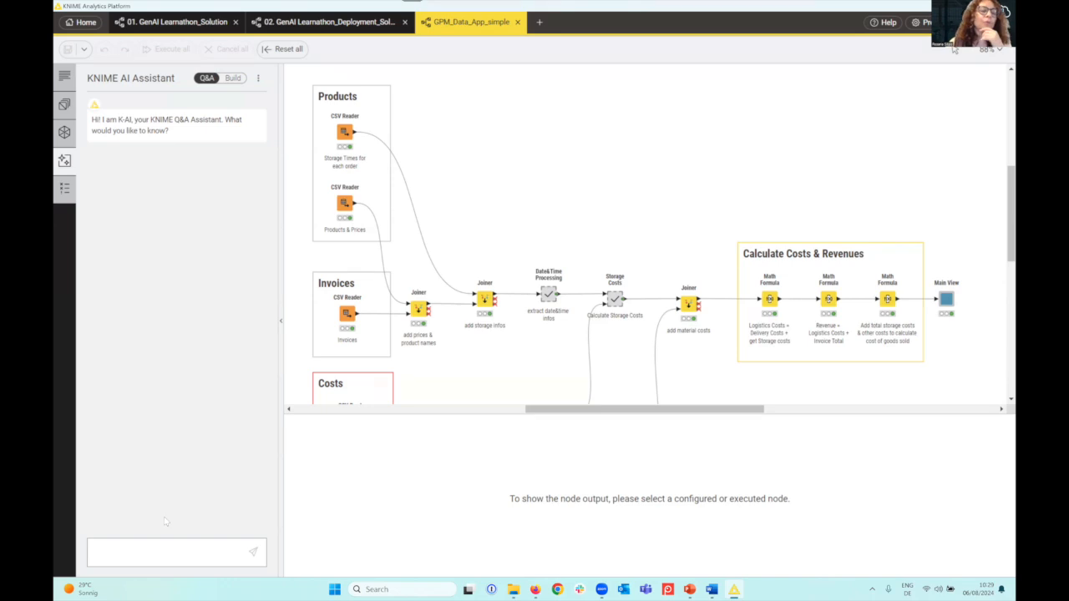
Ask the AI assistant "How can I aggregate data?" and check the workflow monitor for errors or warnings
text(How can I a)
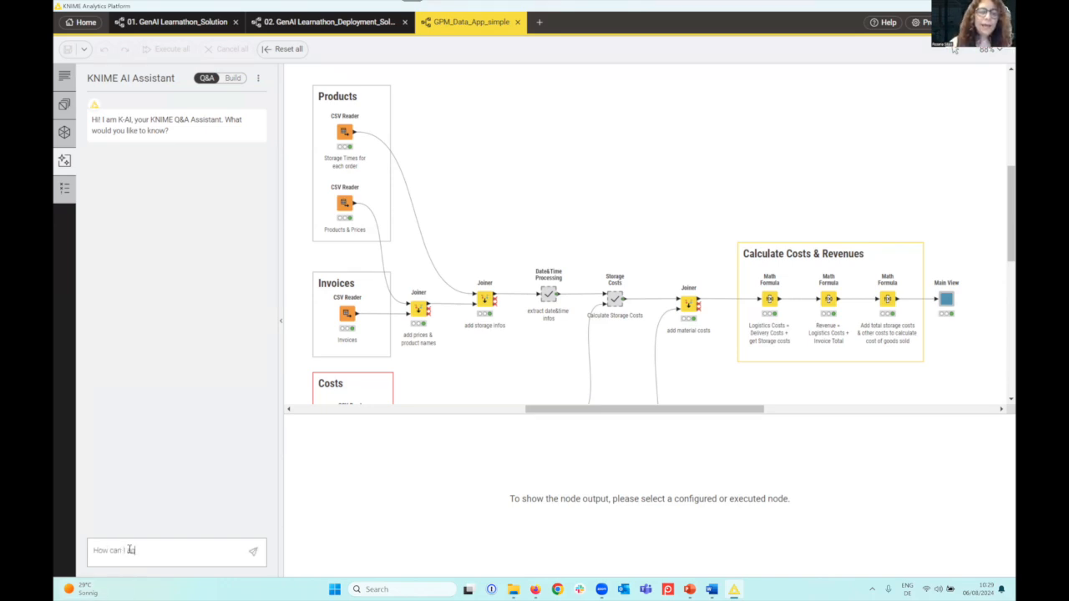
text(ggregate data?)
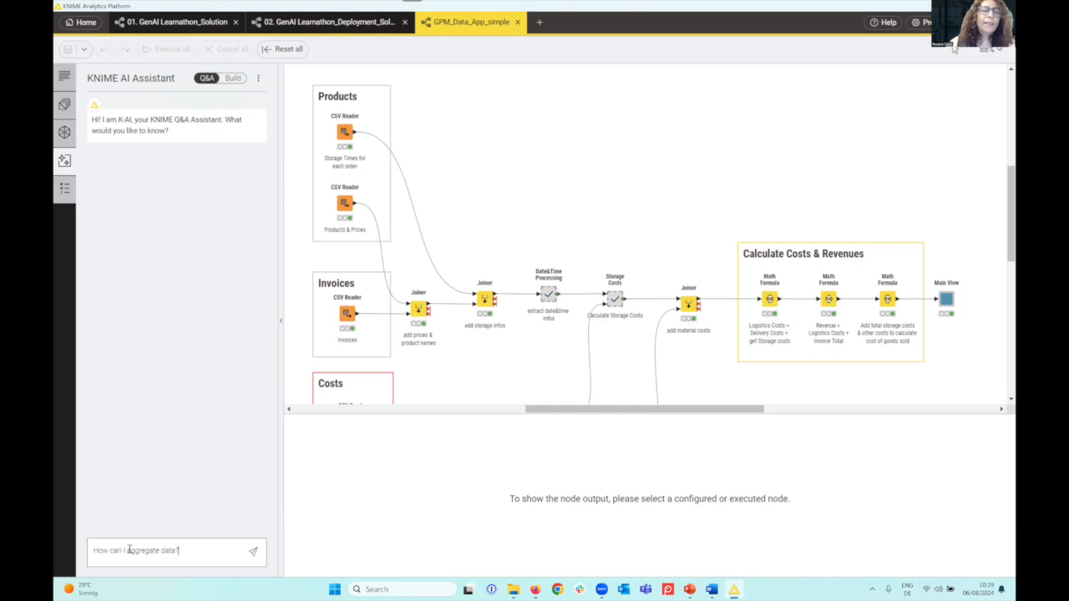
key(Return)
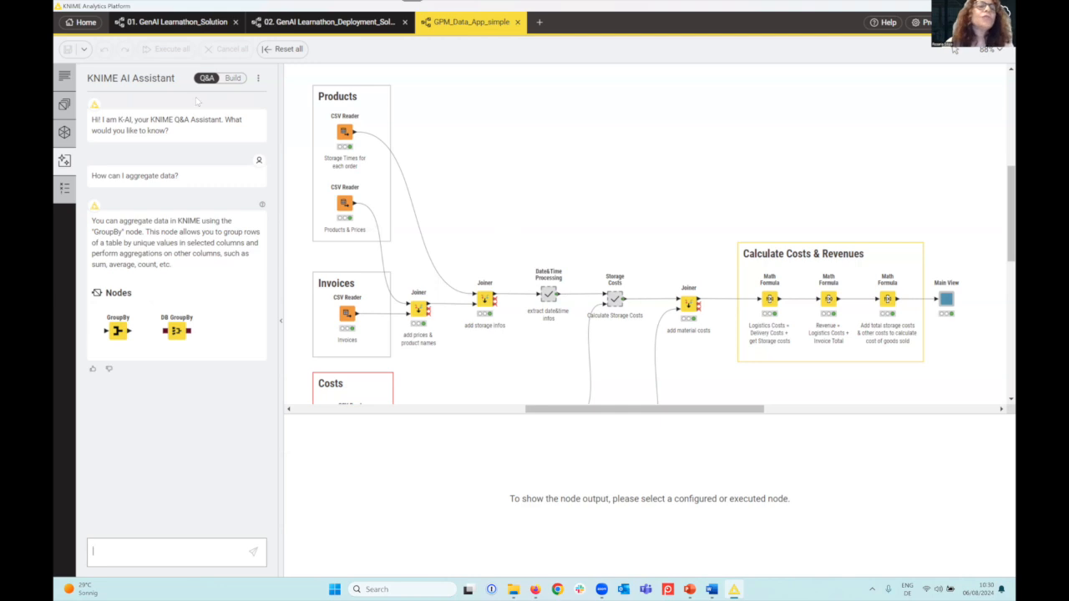
click(64, 187)
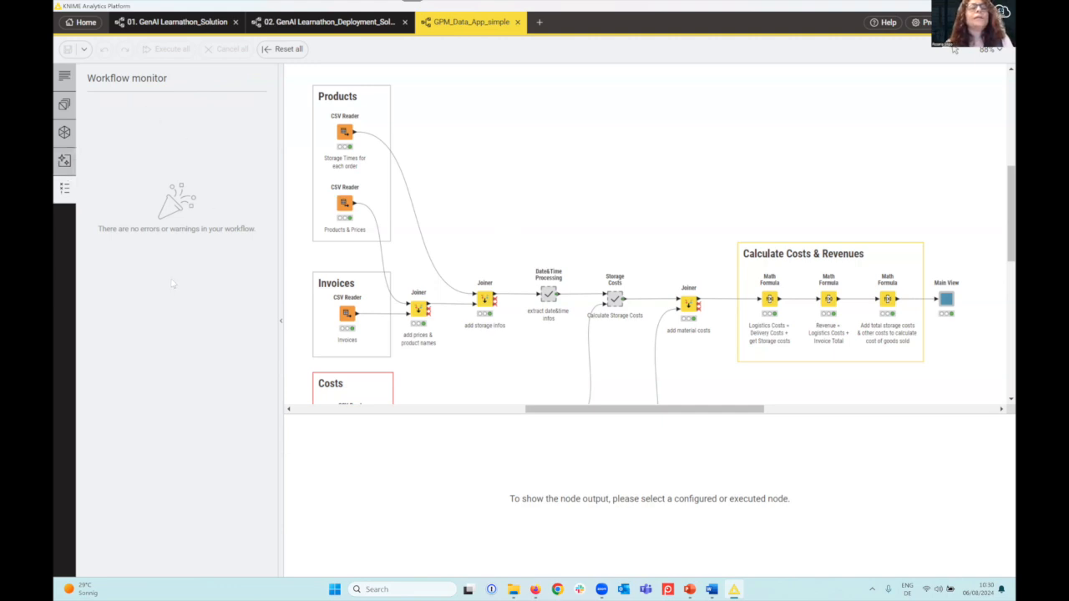
Create a new workflow named demo_workflow in the local space
click(64, 105)
click(64, 132)
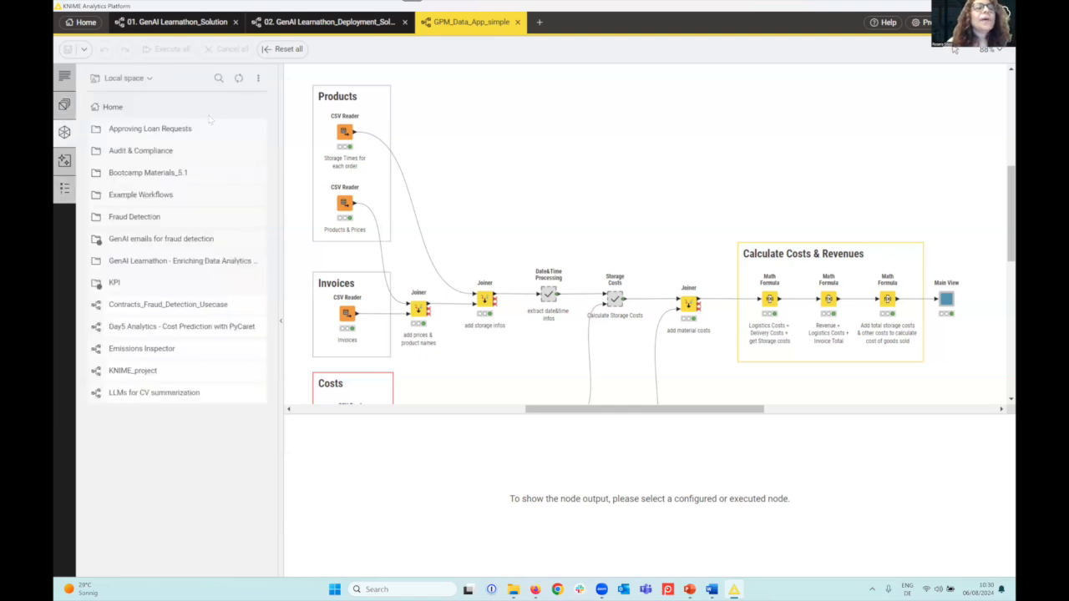
click(258, 79)
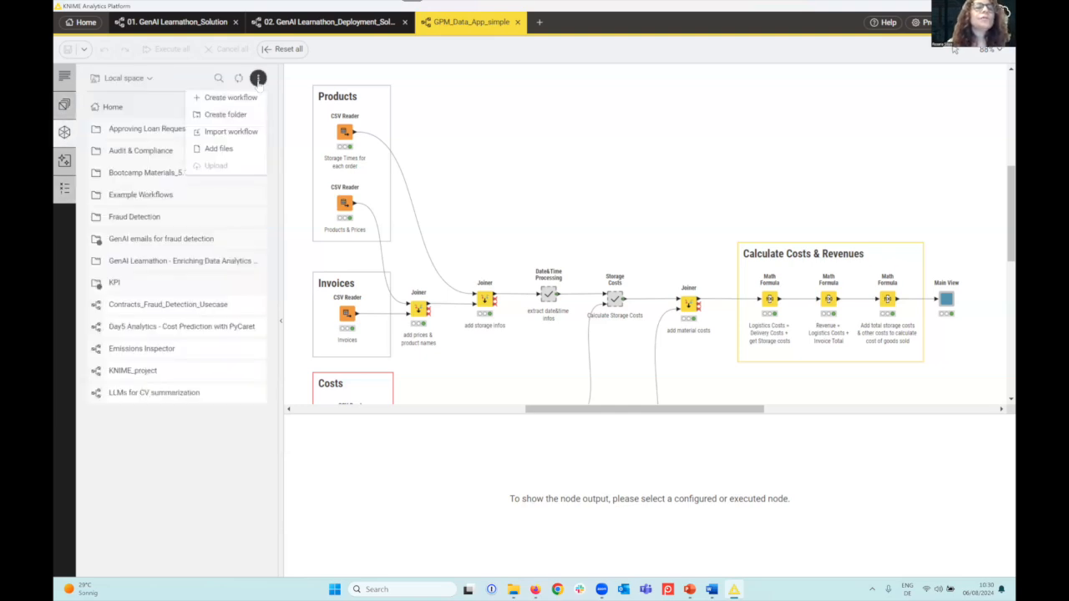
click(232, 98)
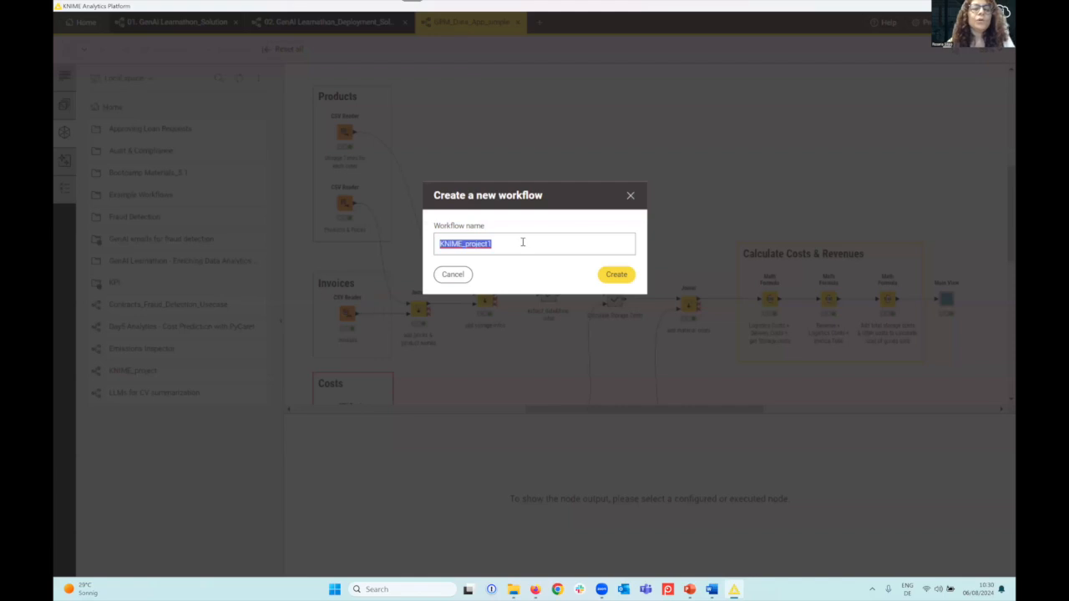
text(demo_workflo)
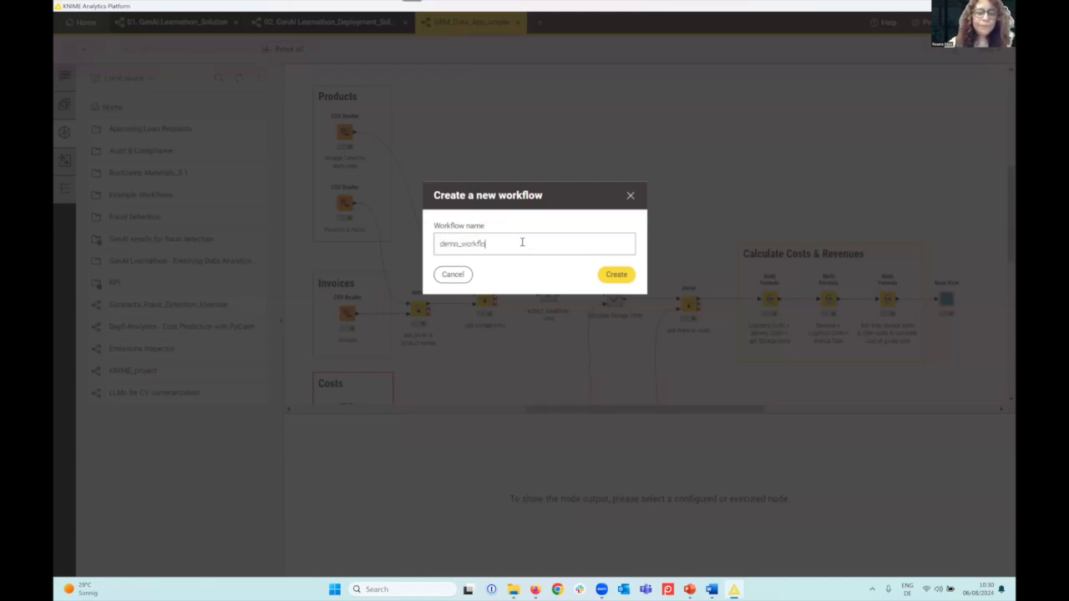
text(w)
click(616, 275)
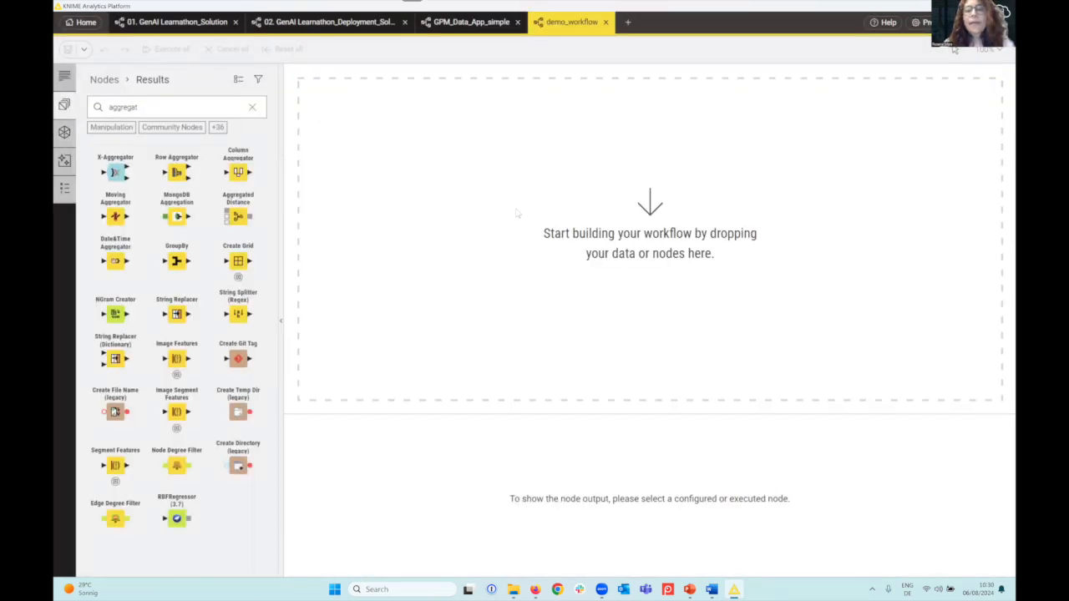
Add adult.csv from Example Workflows/TheData/Basics to the empty workflow canvas as a CSV Reader node
click(64, 133)
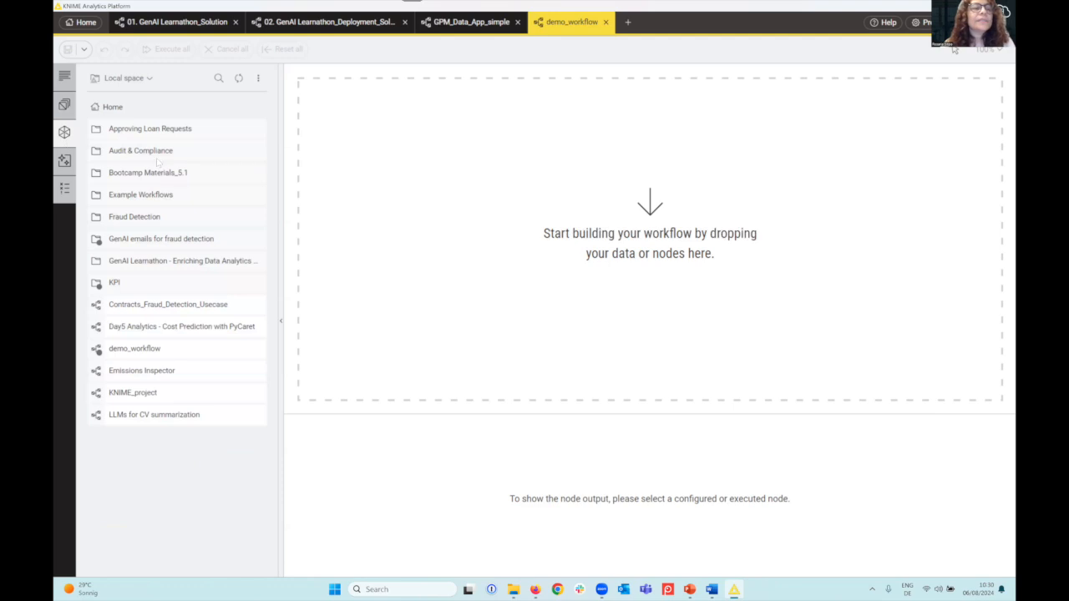
drag(144, 200, 139, 197)
double_click(138, 195)
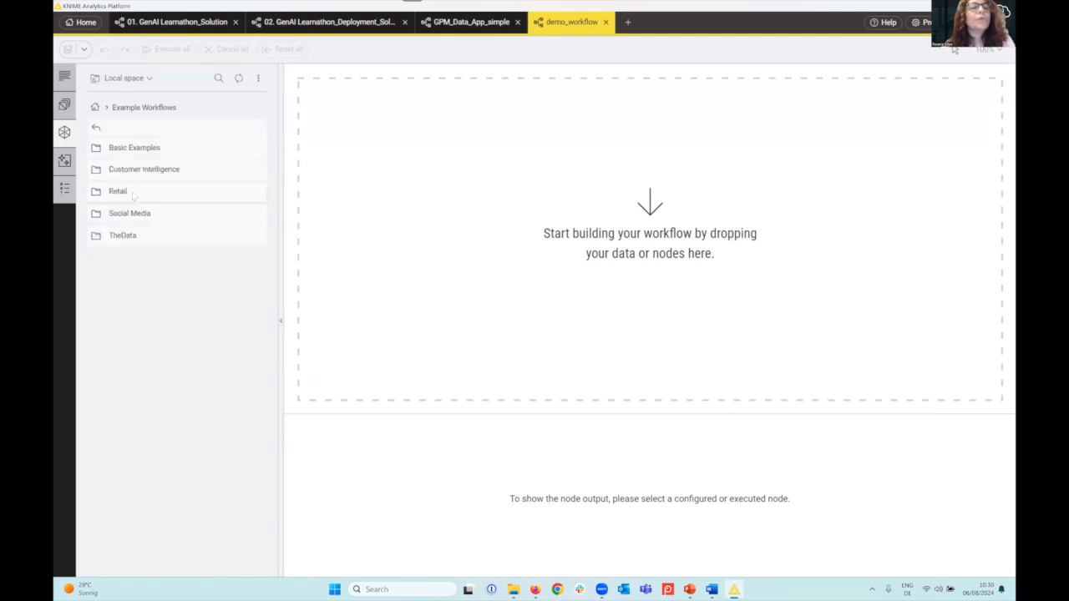
double_click(122, 241)
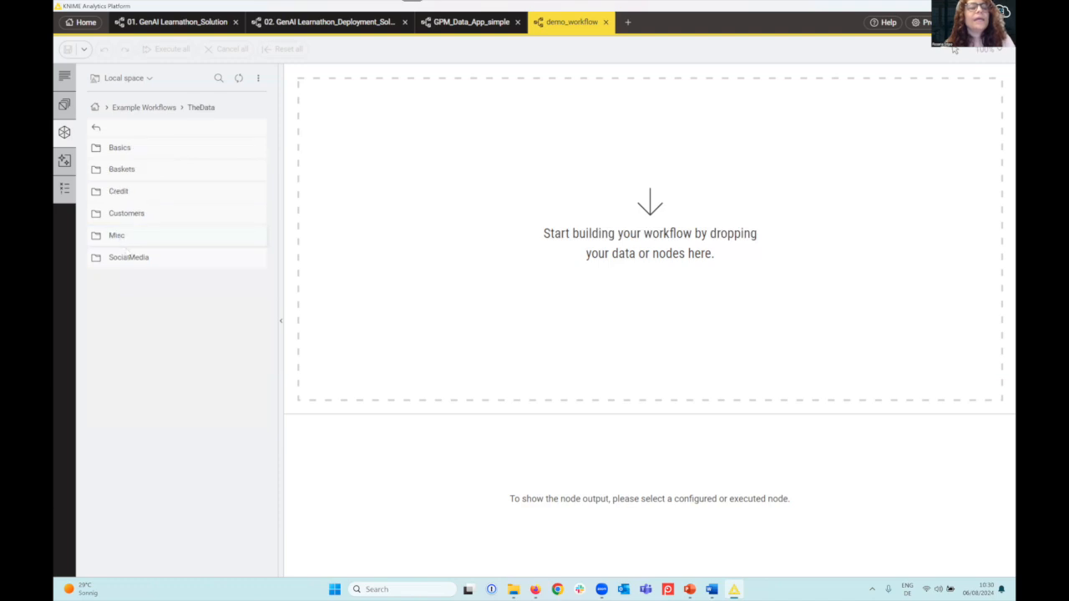
double_click(123, 150)
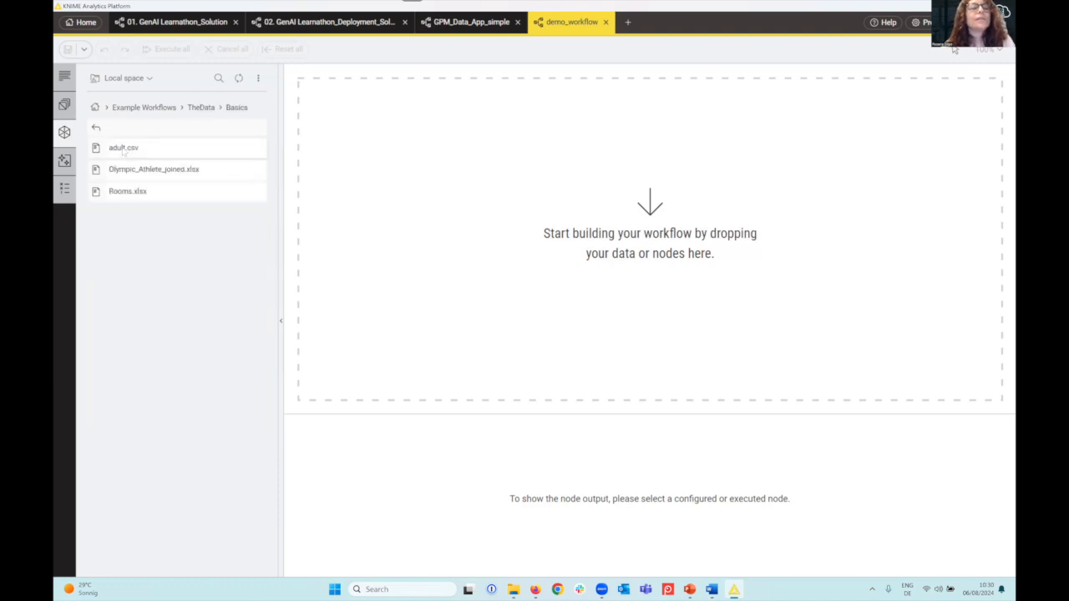
click(124, 150)
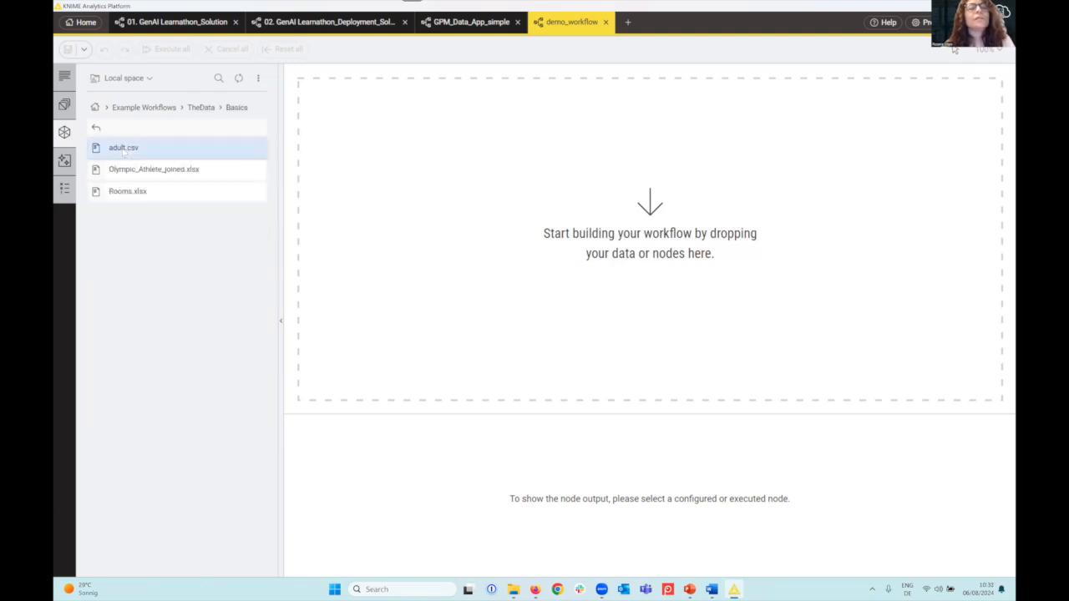
drag(117, 149, 444, 202)
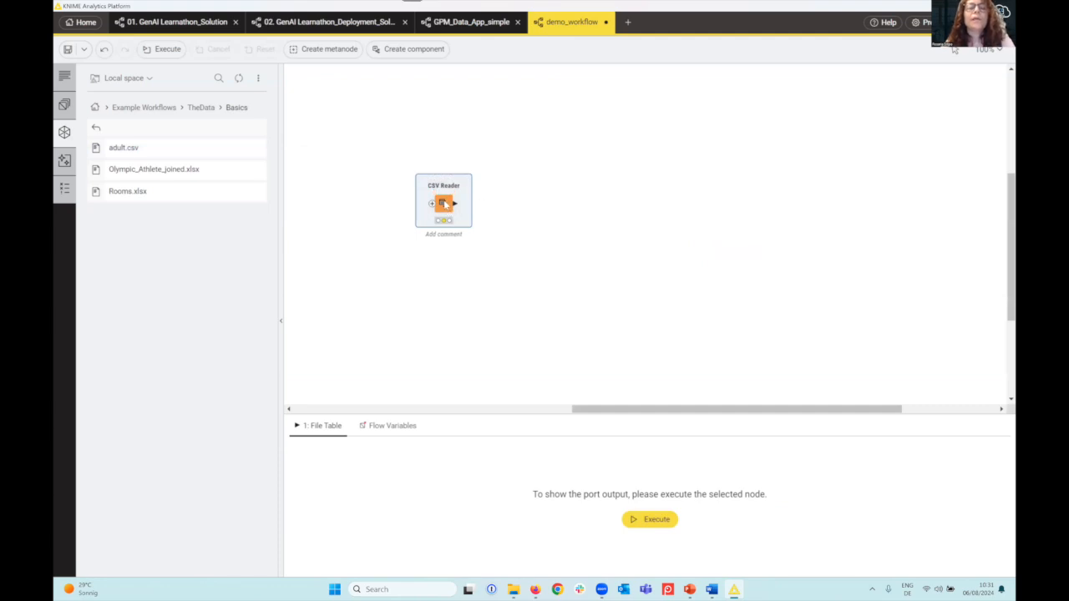
Review and accept the CSV Reader's configuration for adult.csv with its column header option on, and execute the node
double_click(444, 203)
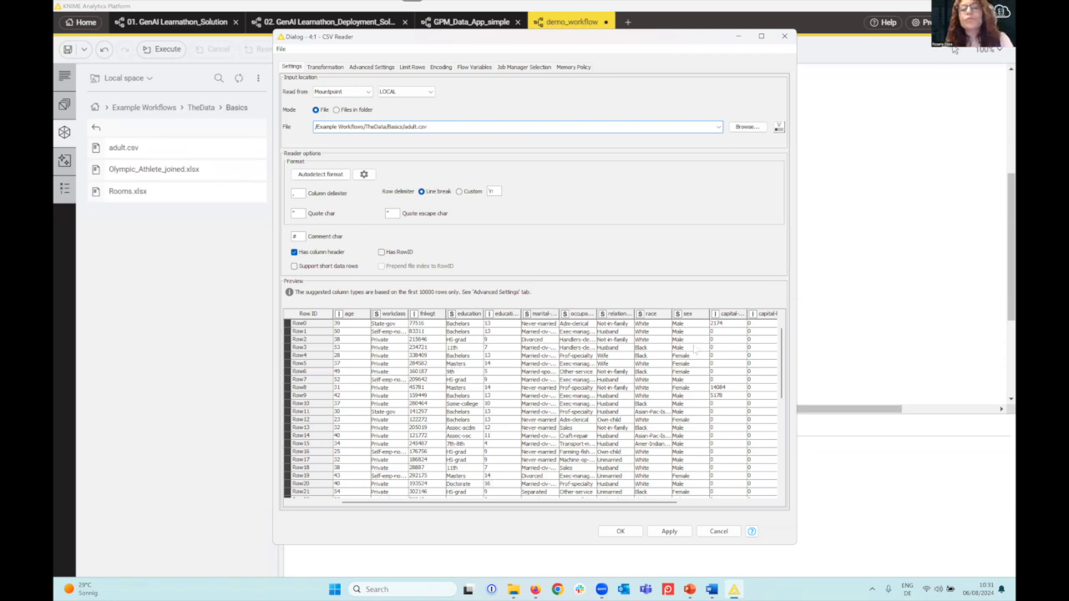
click(621, 531)
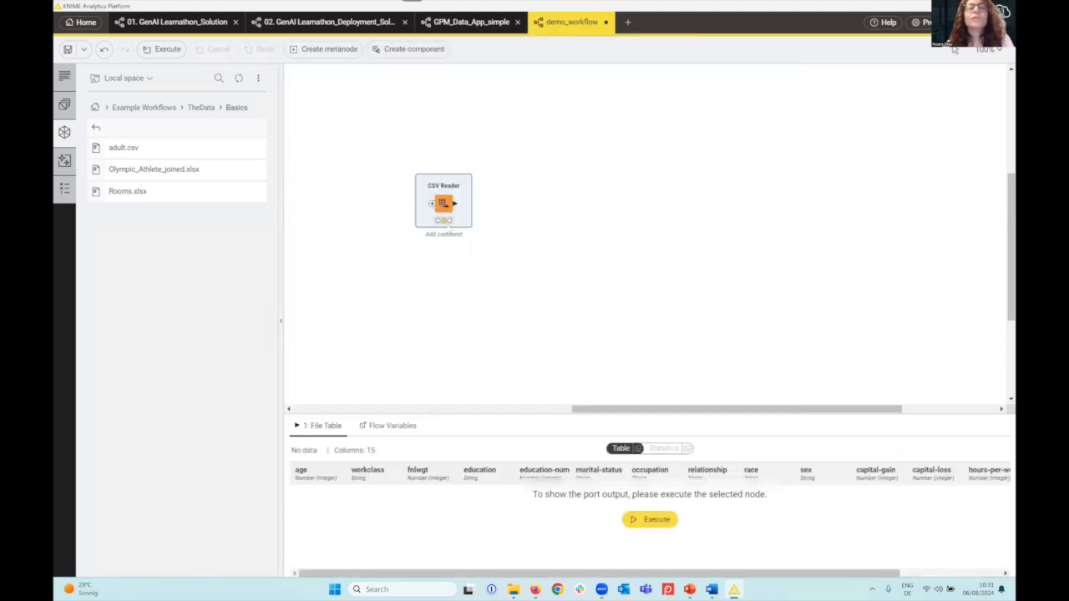
mouse_move(443, 205)
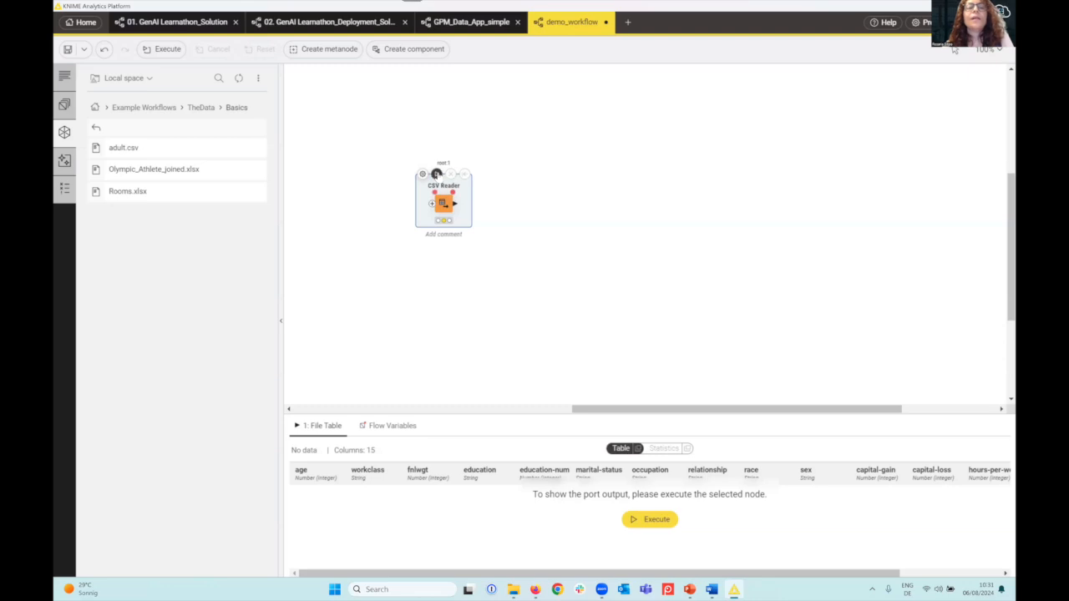
click(437, 175)
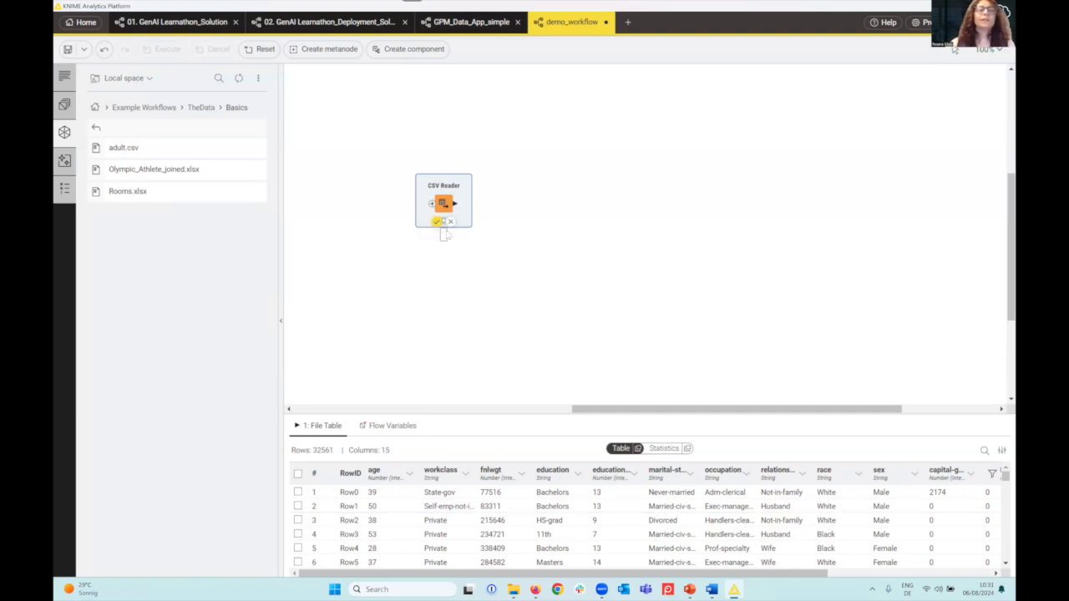
Label the CSV Reader node with the comment "reading the adult.csv dataset"
text(rea)
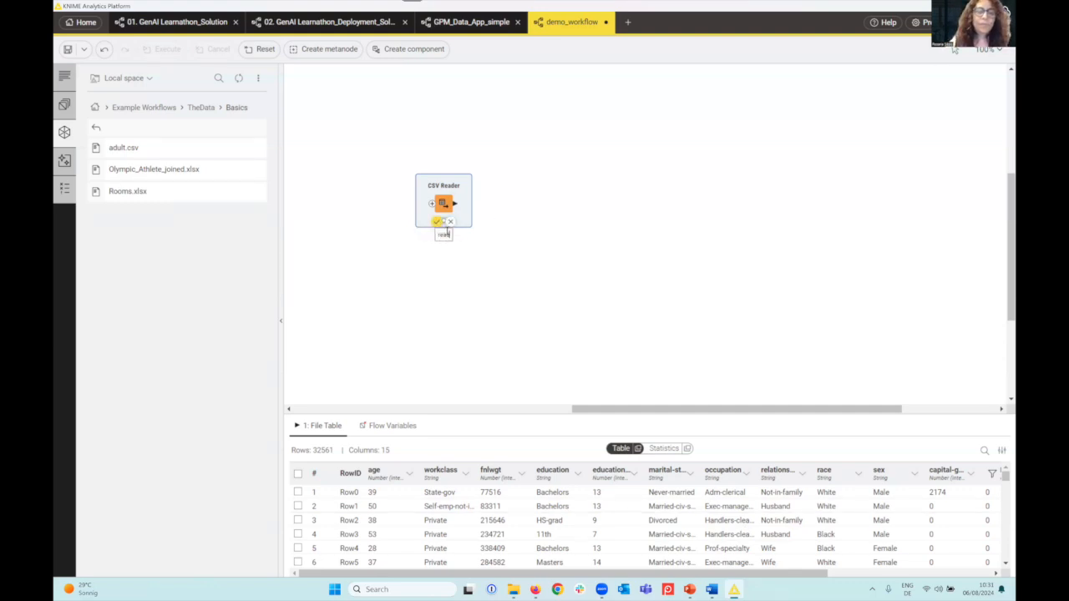
text(ding the adult.)
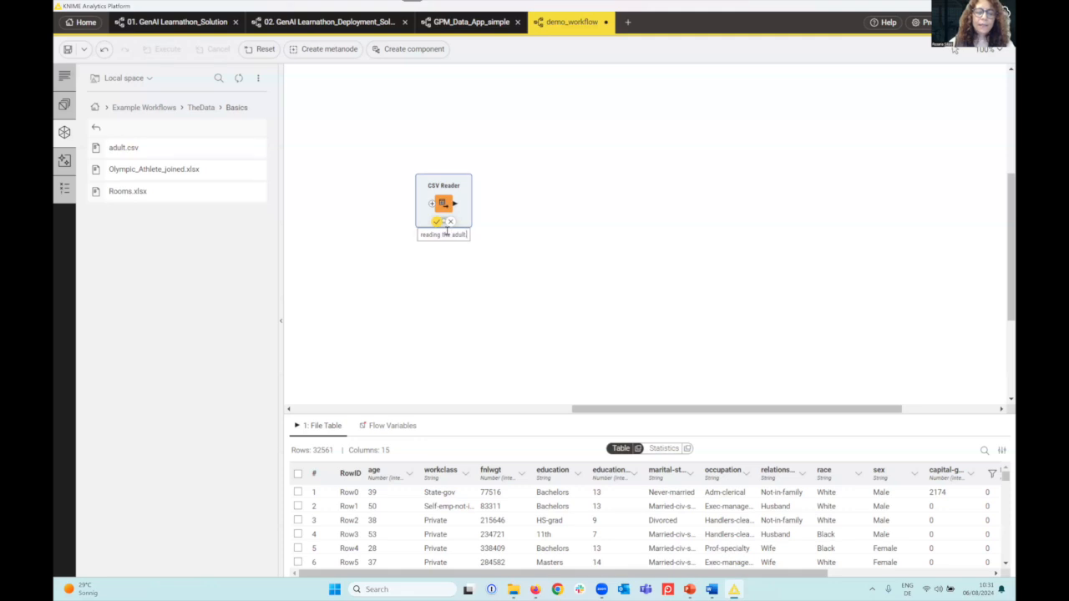
text(csv fataset)
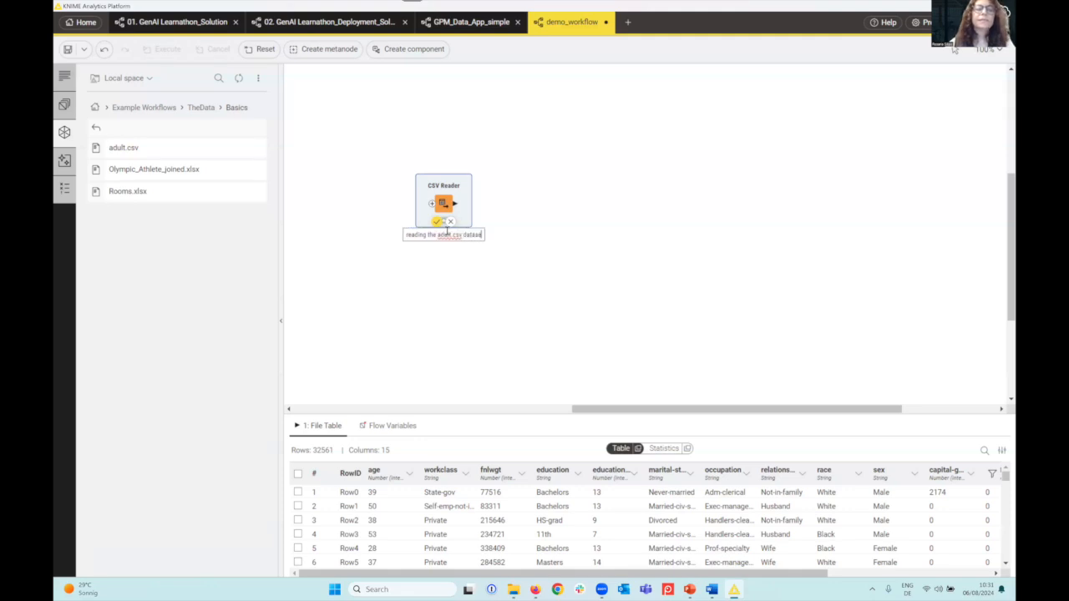
click(543, 239)
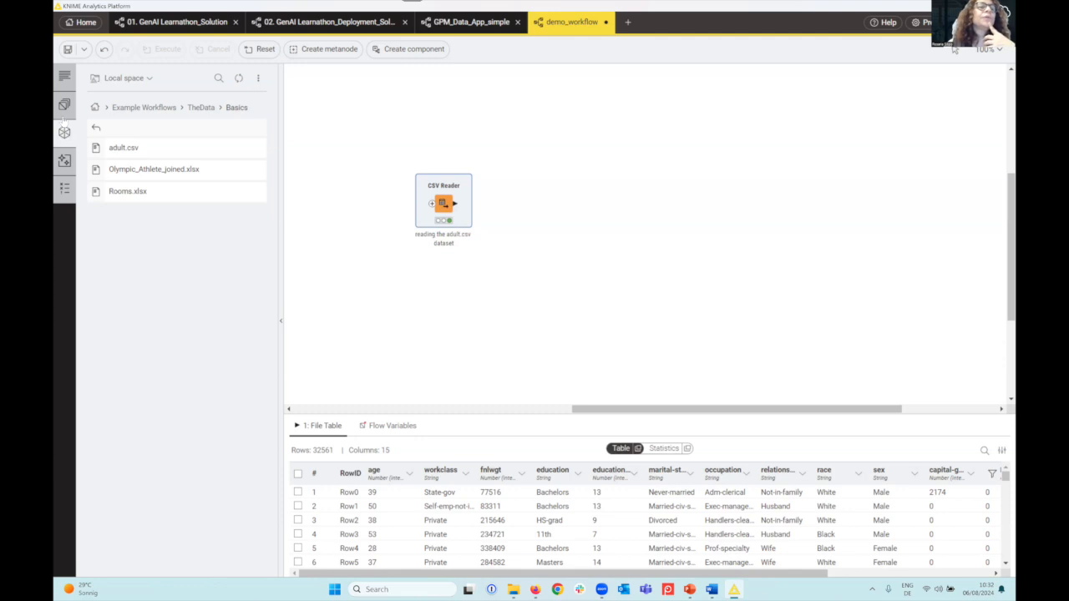
Add a Row Aggregator node beside the CSV Reader and connect the reader's output to it
click(64, 104)
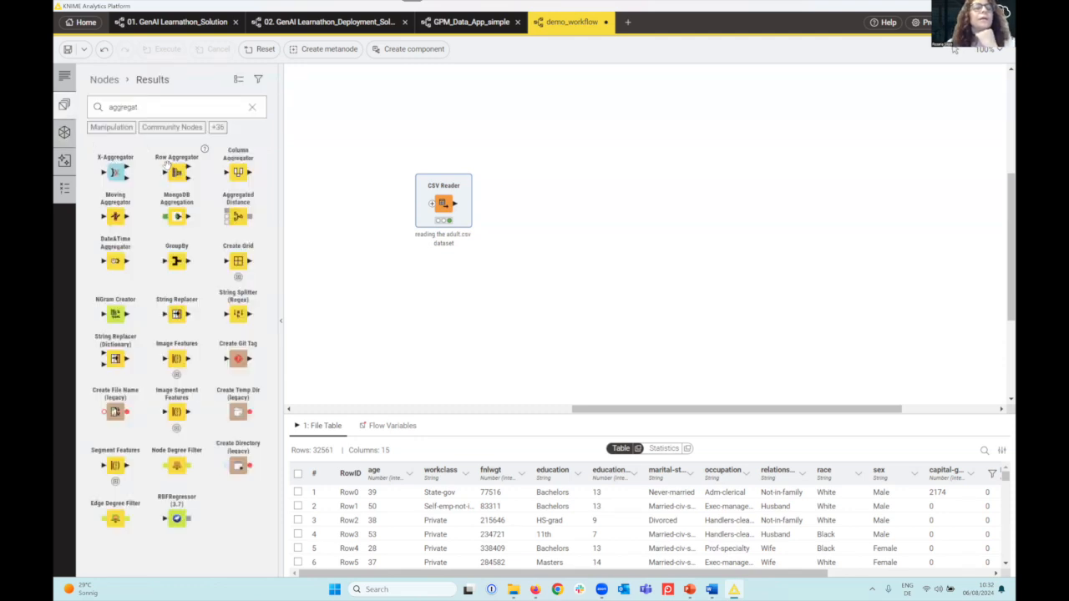
drag(176, 172, 552, 198)
drag(455, 203, 541, 204)
Open the Row Aggregator's configuration and exclude all columns from the aggregation
double_click(541, 203)
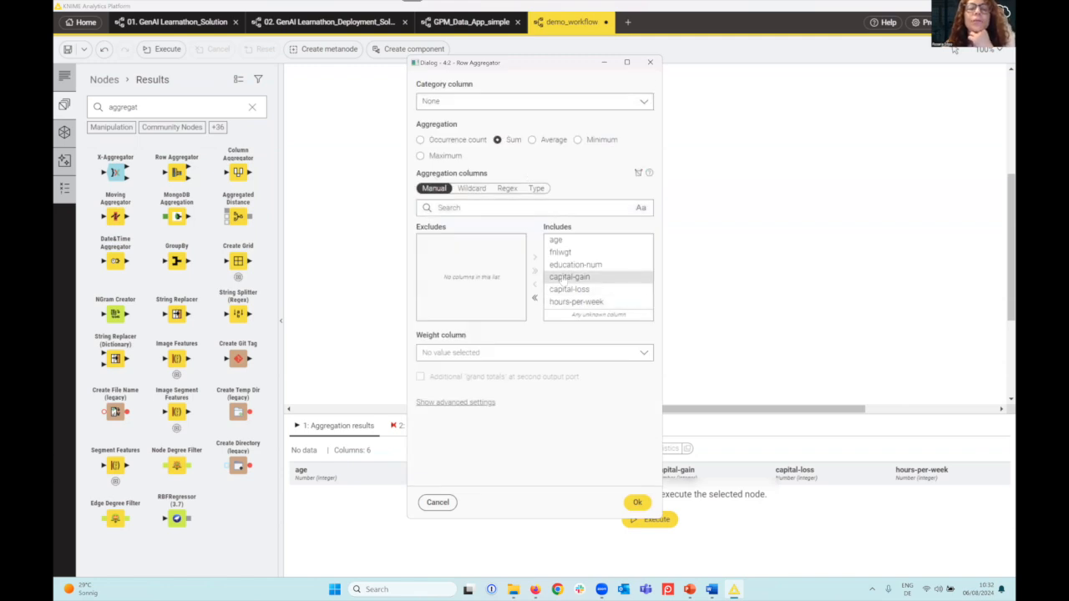
click(535, 298)
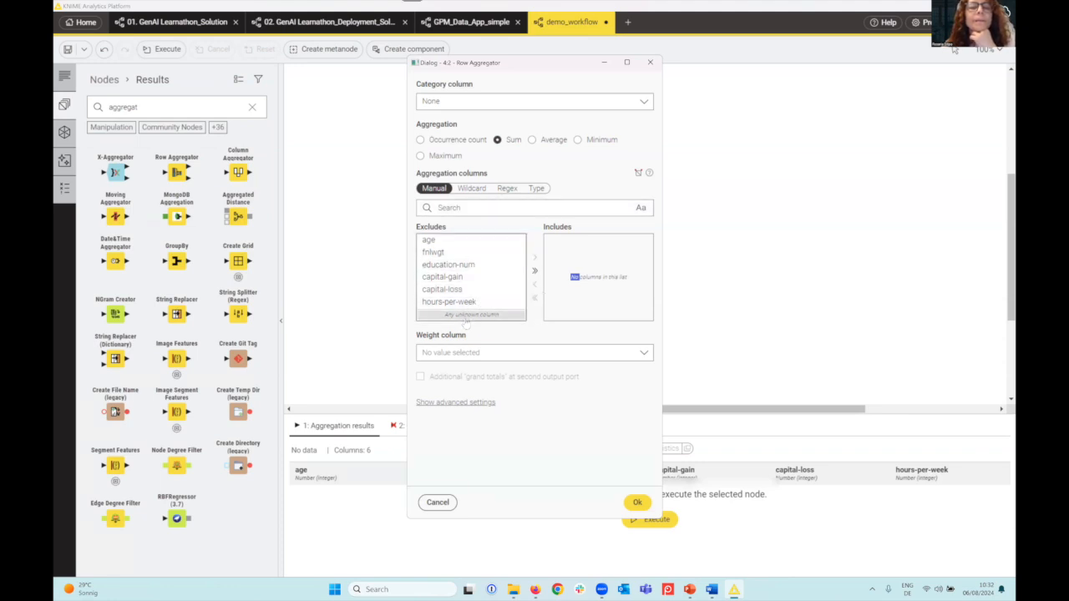
click(473, 208)
text(sex)
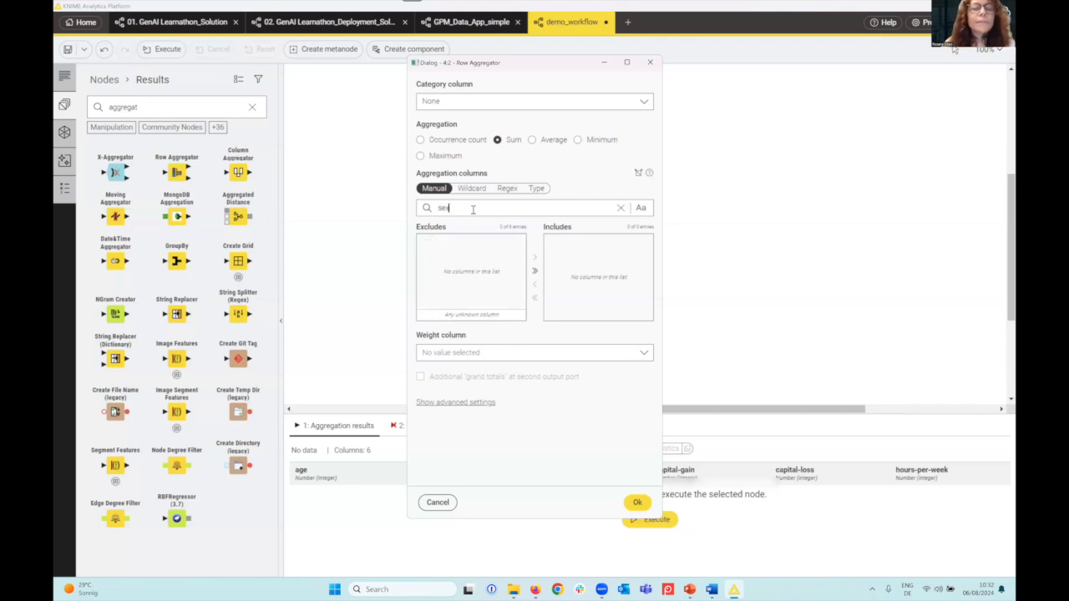
key(BackSpace)
key(BackSpace)
key(BackSpace)
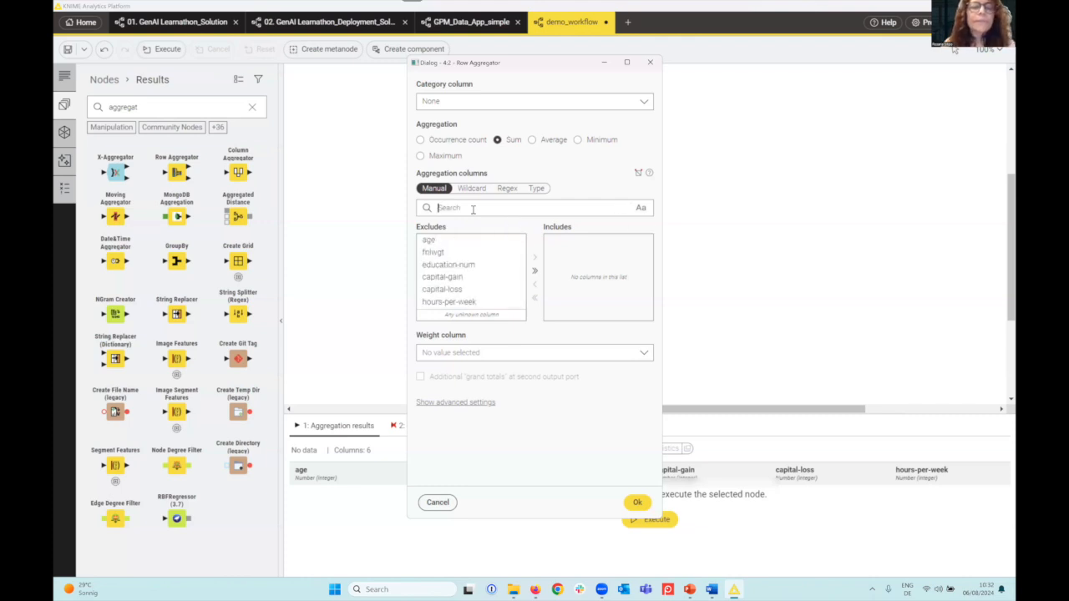
Include only the age column in the Row Aggregator's aggregation columns
click(428, 240)
double_click(434, 240)
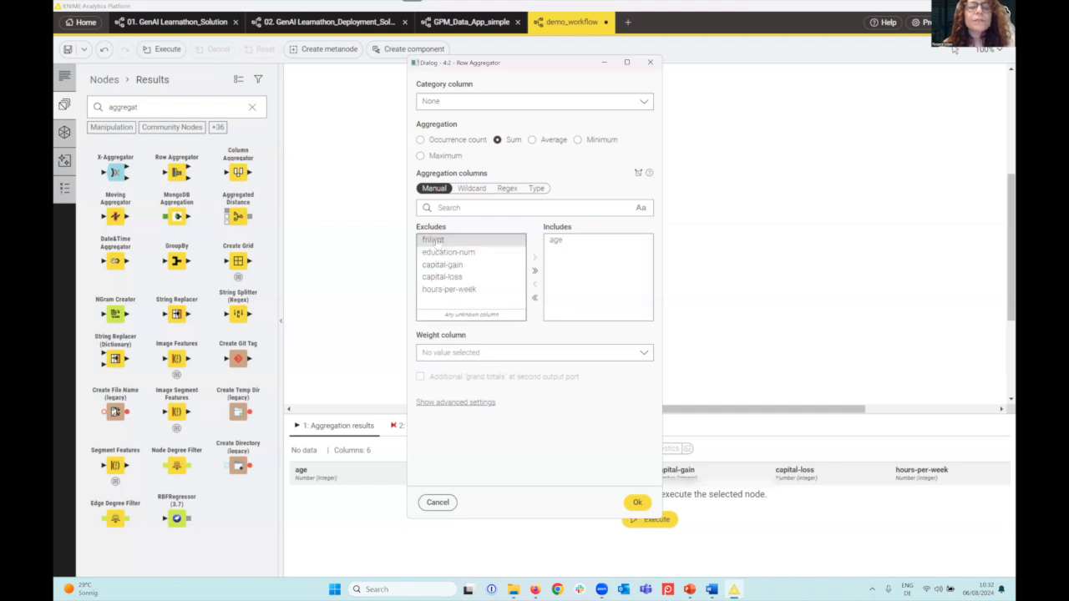
click(556, 241)
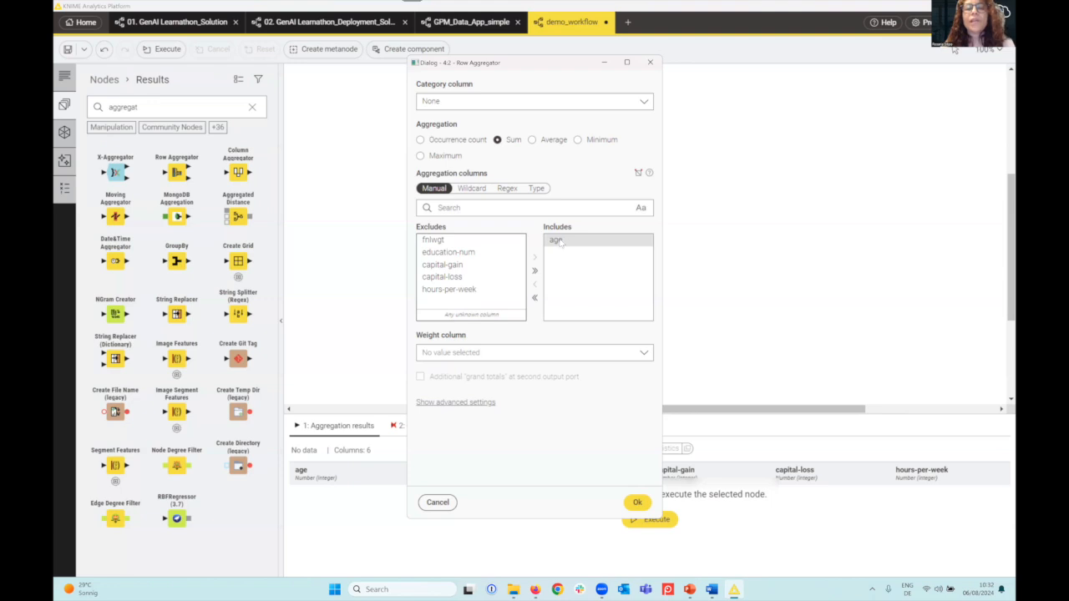
Set the Row Aggregator's category column to sex and its aggregation to Average, and accept the configuration
click(642, 101)
scroll(528, 150, down, 3)
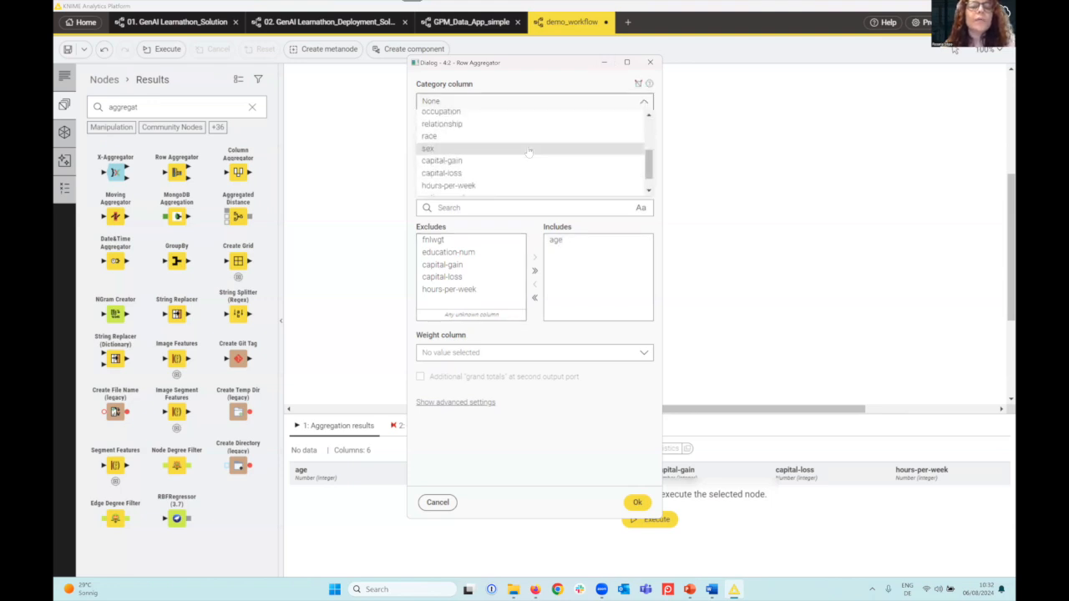
click(529, 148)
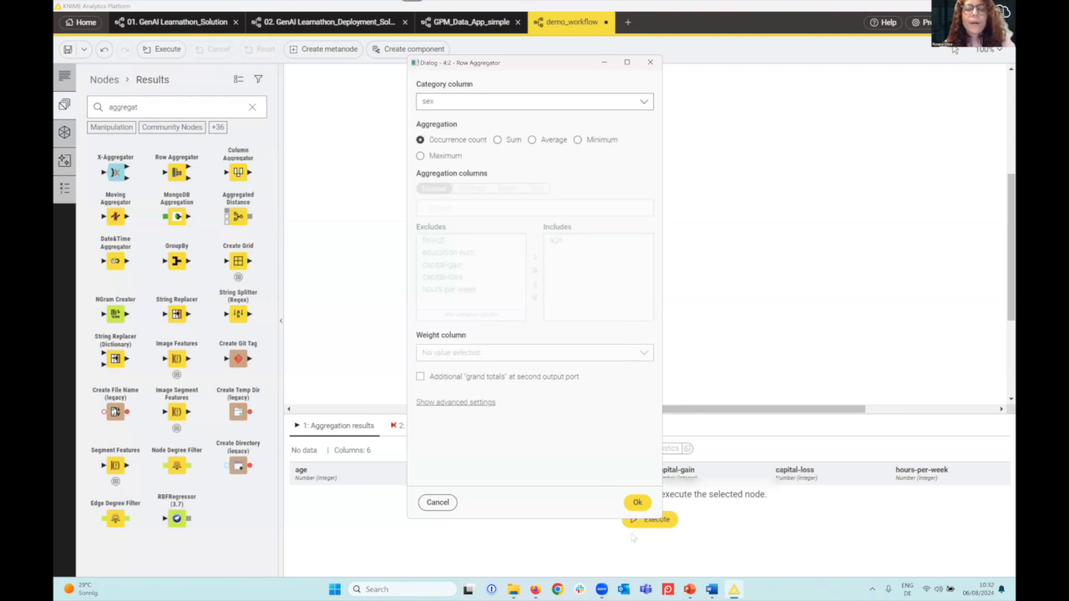
click(551, 140)
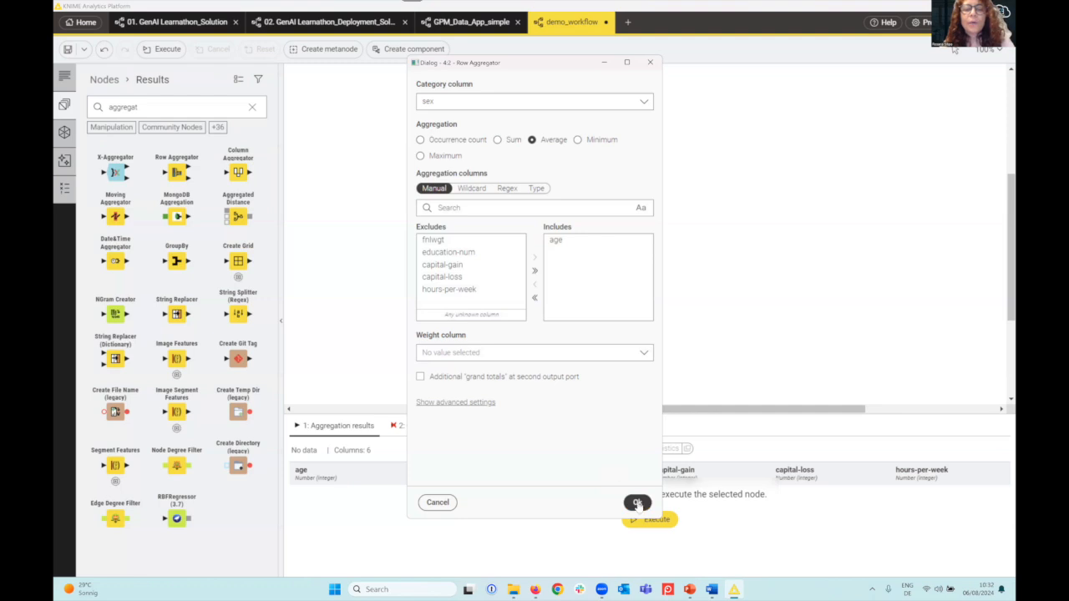
click(637, 502)
Execute the Row Aggregator node and shift it slightly so it lines up level with the CSV Reader
click(535, 164)
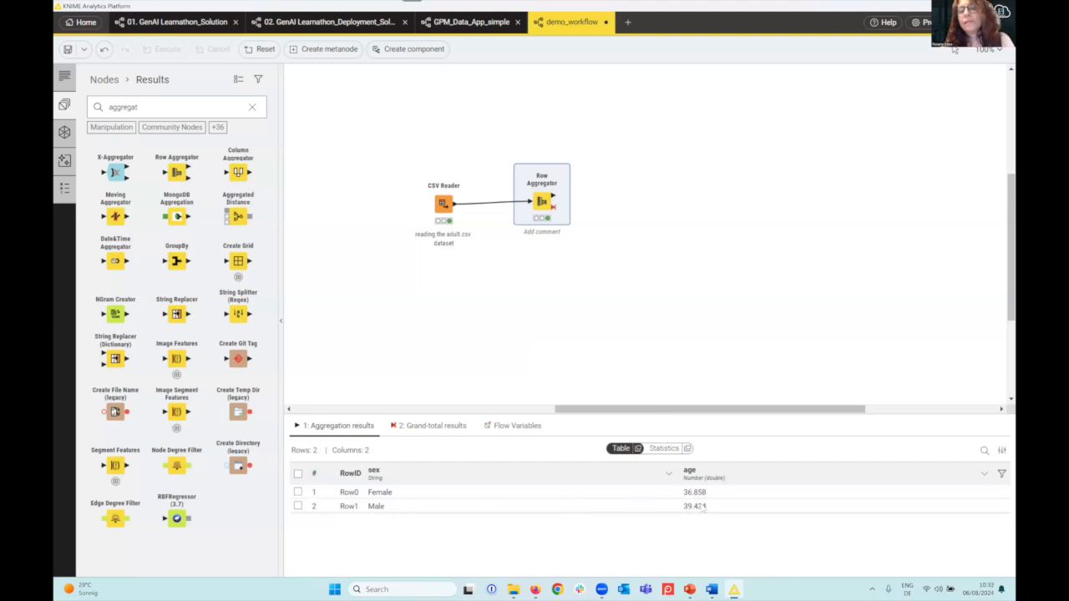
mouse_move(541, 194)
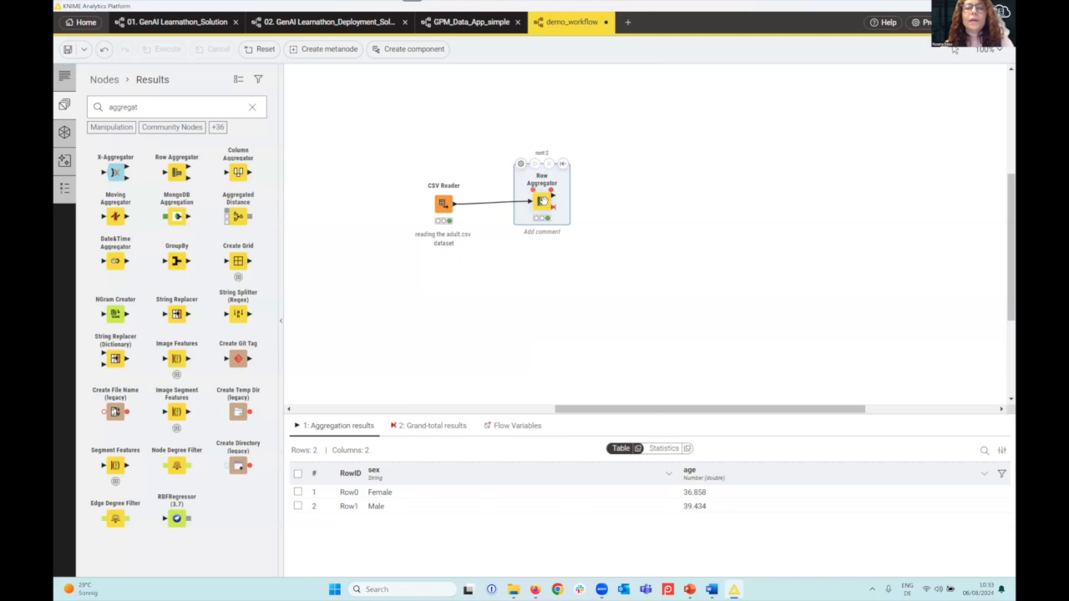
drag(544, 209, 545, 212)
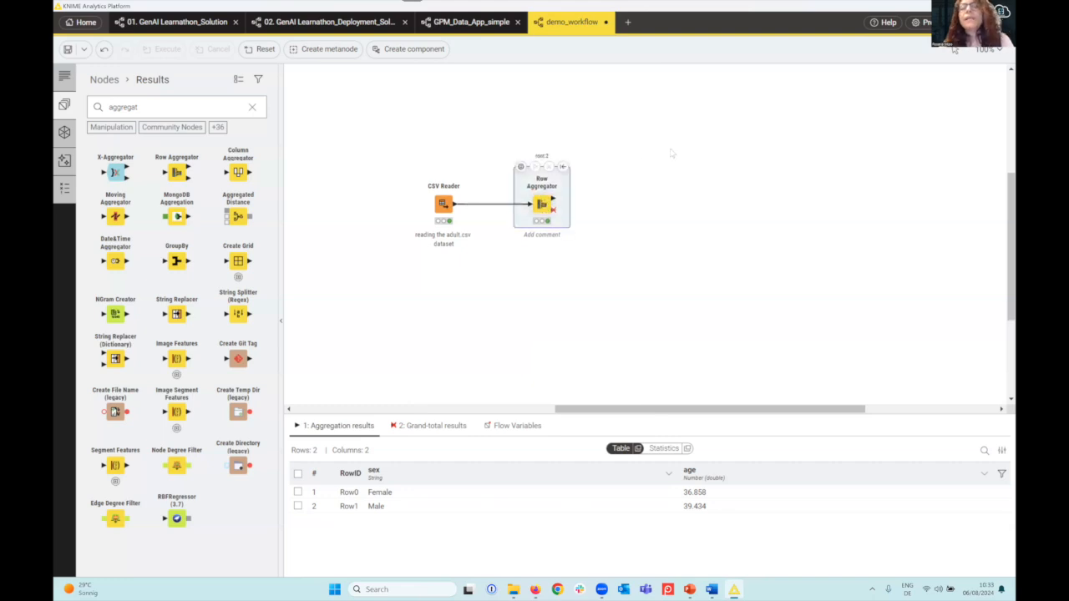
Add a workflow annotation beside the nodes reading "This is a workflow for a demo", followed by the lines xxx, xxxx and xxxxxx
right_click(672, 153)
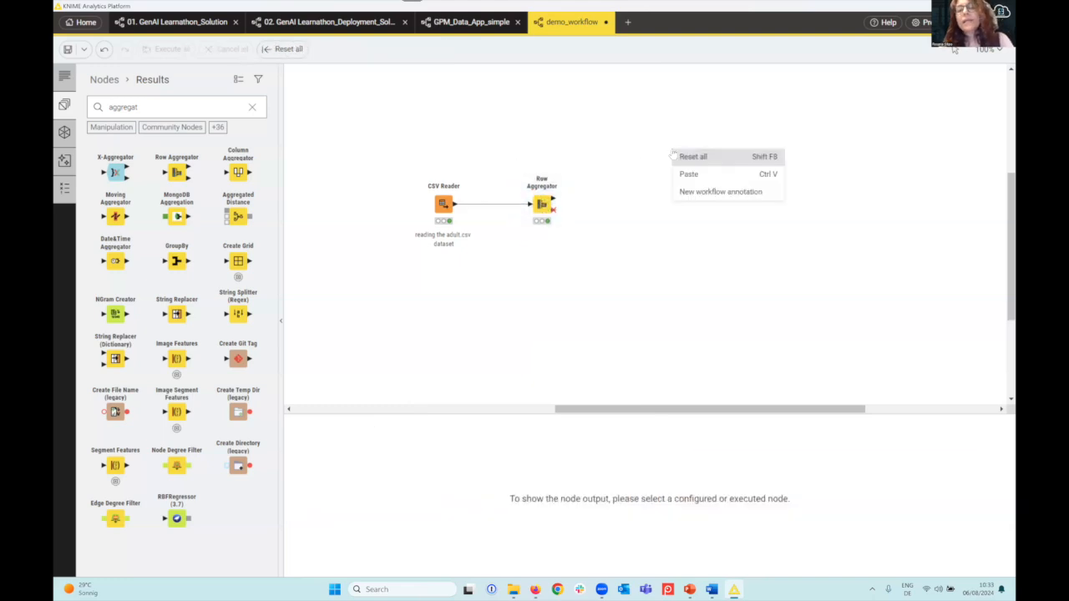
click(698, 190)
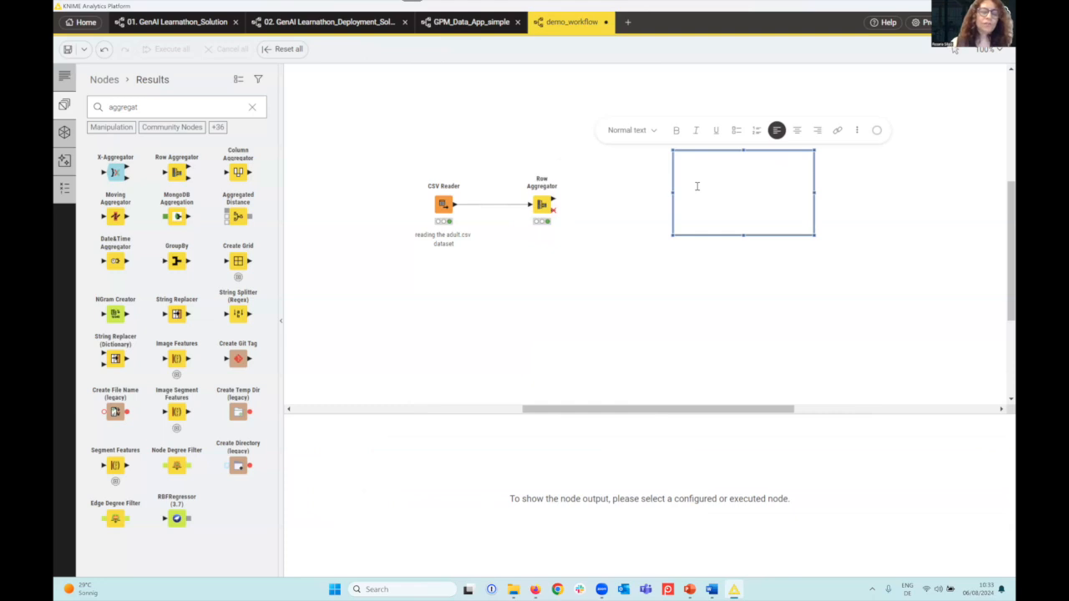
text(Thois is )
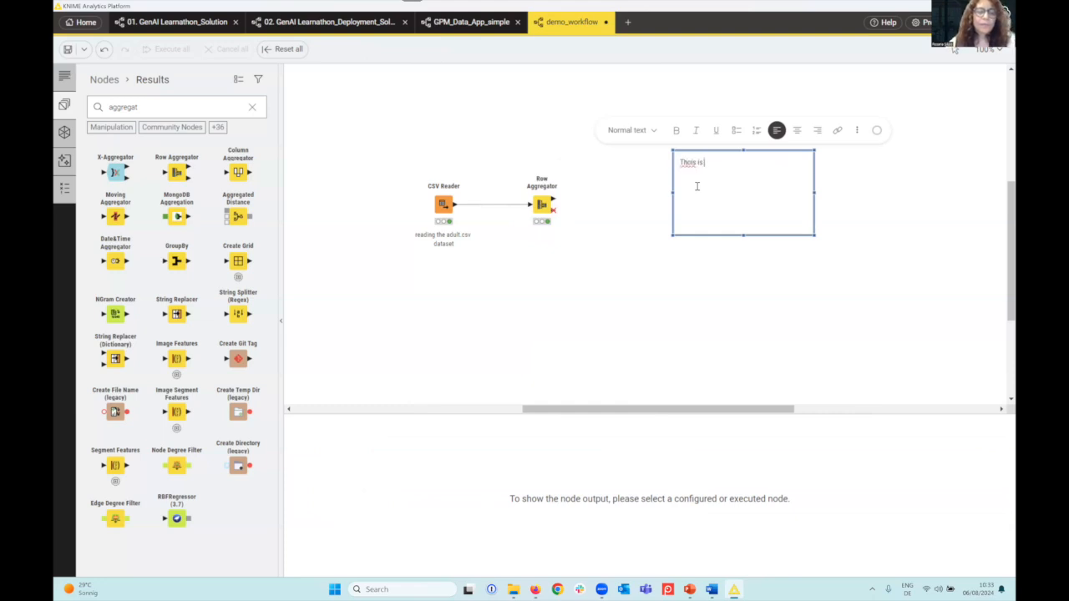
text(a workflow)
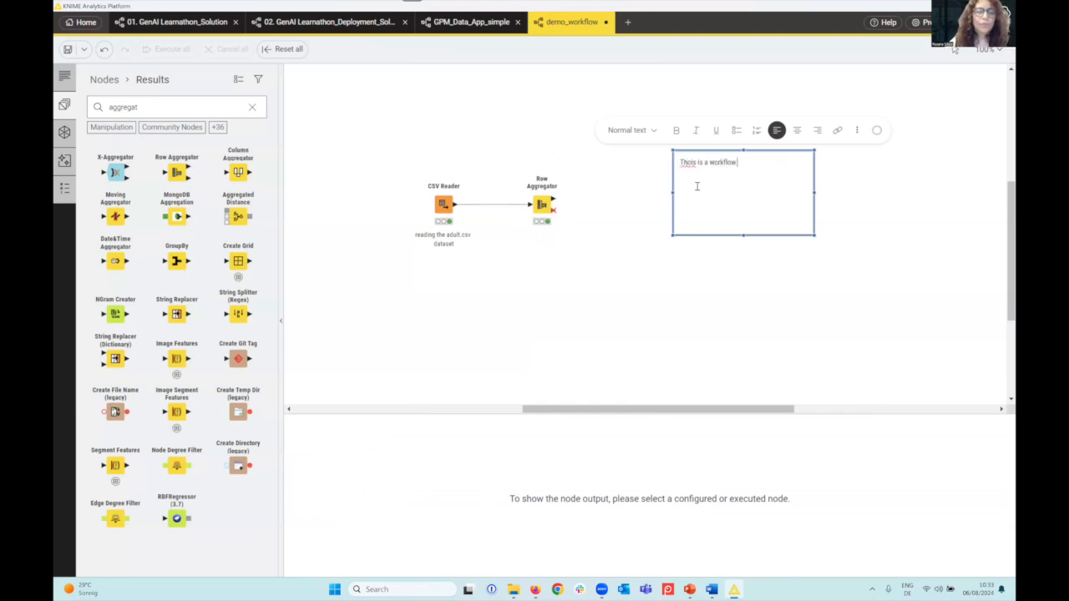
text( for a demo )
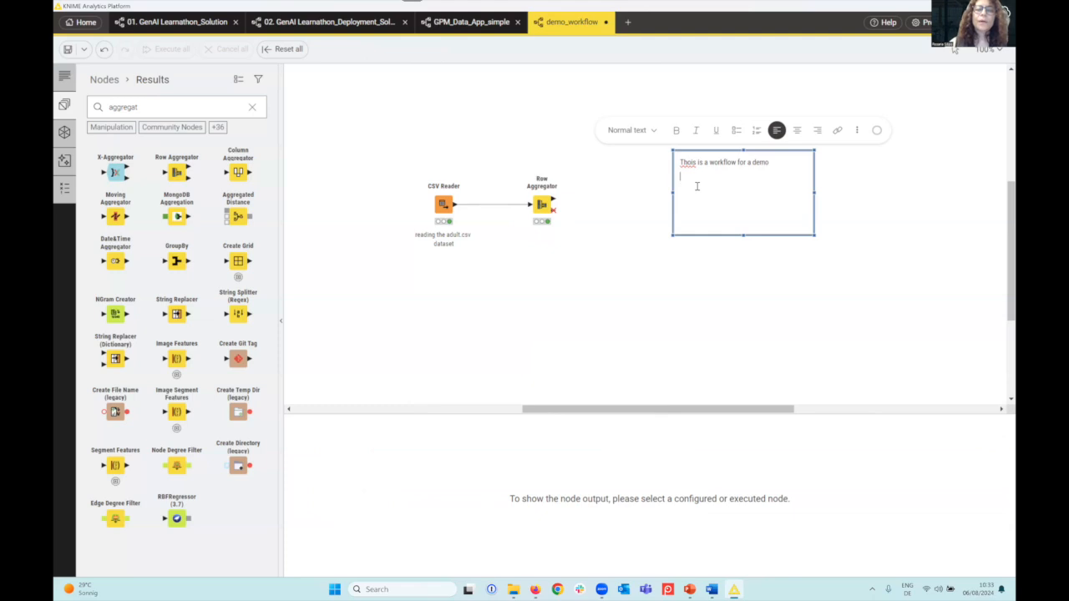
text(xx)
key(Return)
text(xxxx)
key(Return)
text(xxx)
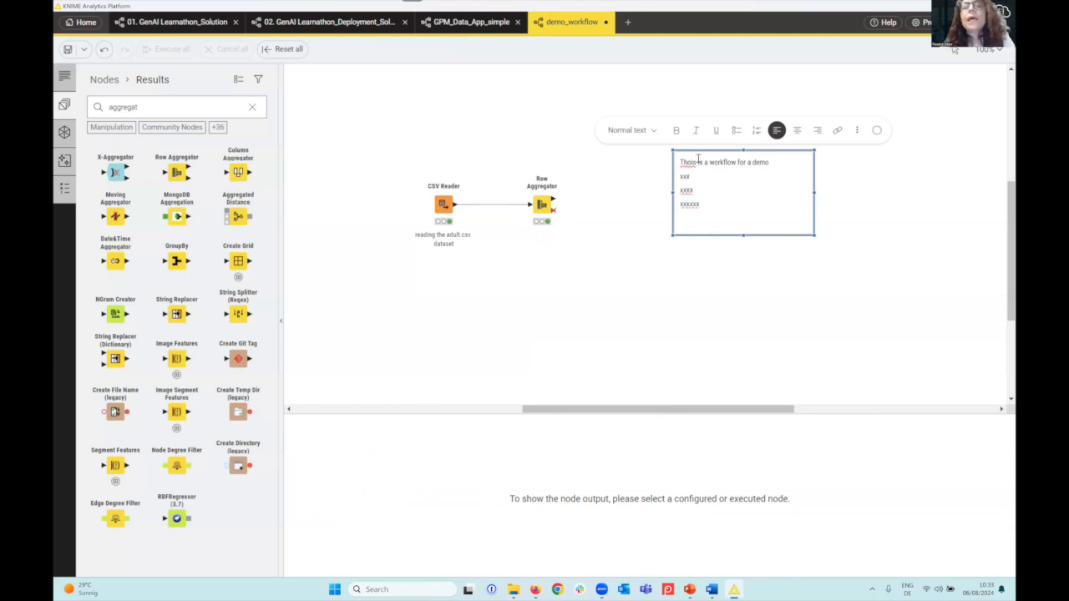
click(691, 162)
key(BackSpace)
Format the annotation's first line, "This is a workflow for a demo", as Heading 2
drag(765, 162, 673, 164)
click(639, 132)
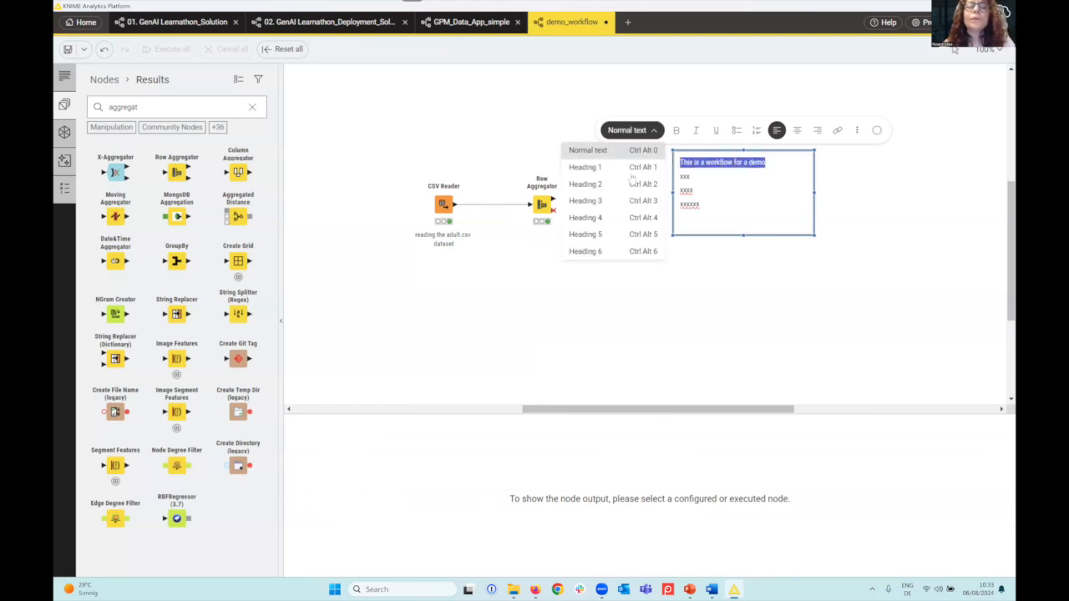
click(610, 186)
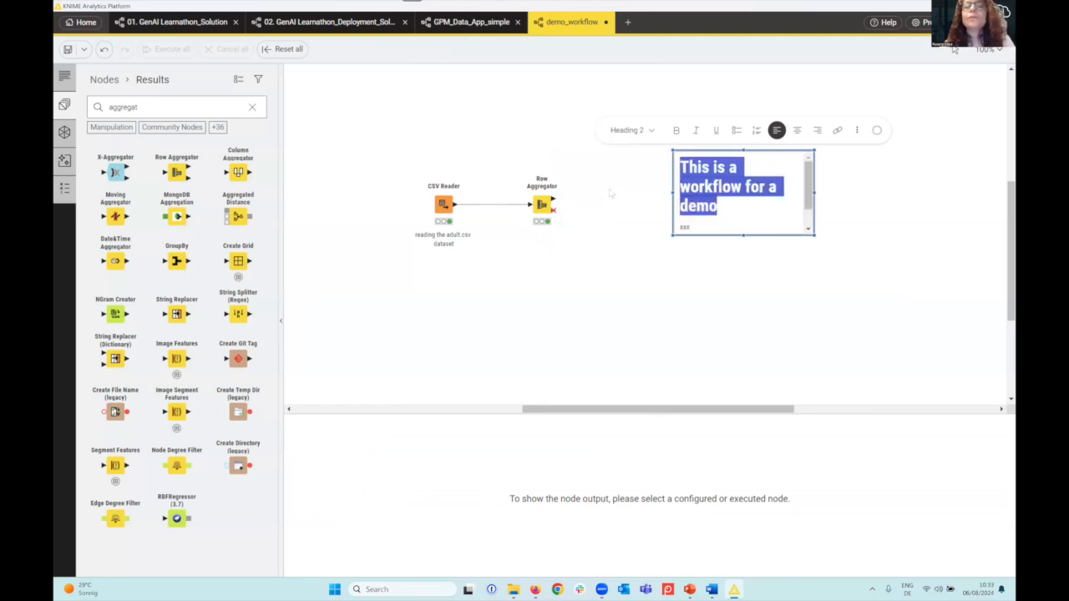
Enlarge the annotation box so the heading fits on one line and give it a yellow border
mouse_move(816, 236)
mouse_down()
mouse_move(854, 286)
mouse_move(945, 355)
mouse_up()
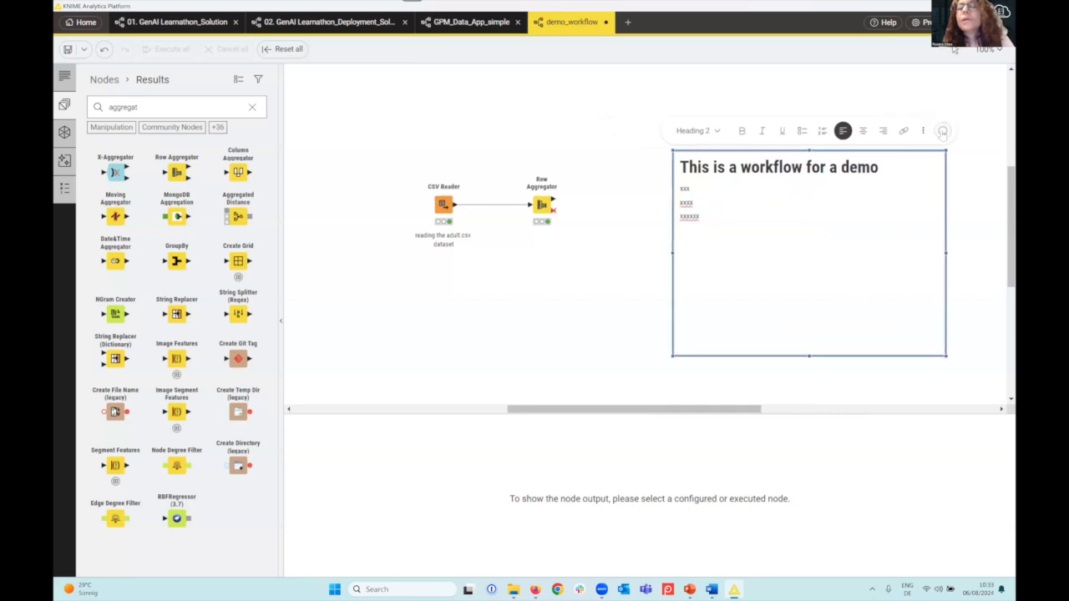
click(942, 131)
click(900, 185)
click(609, 253)
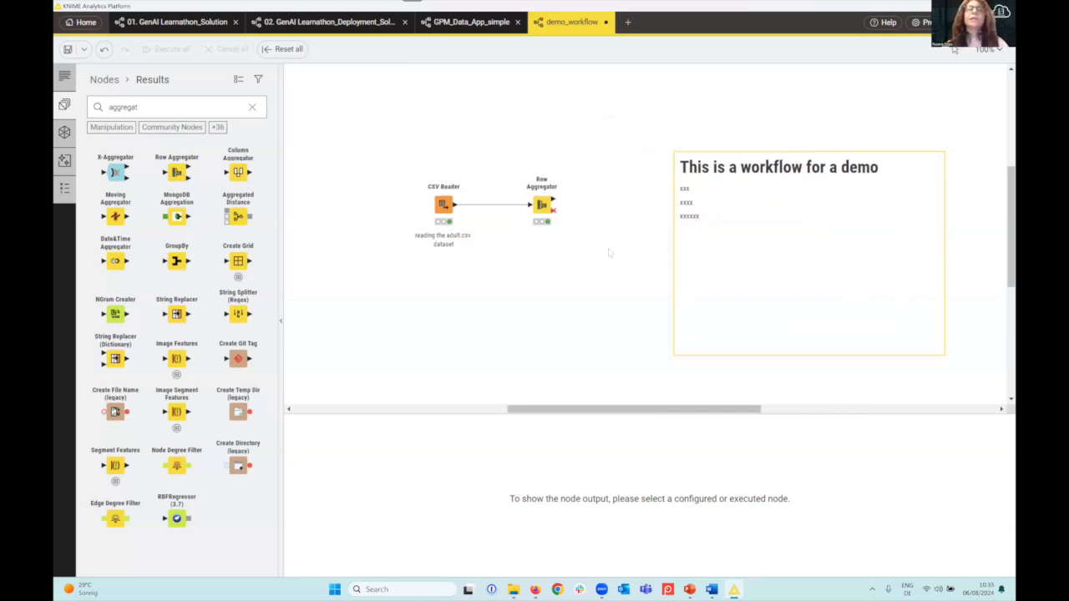